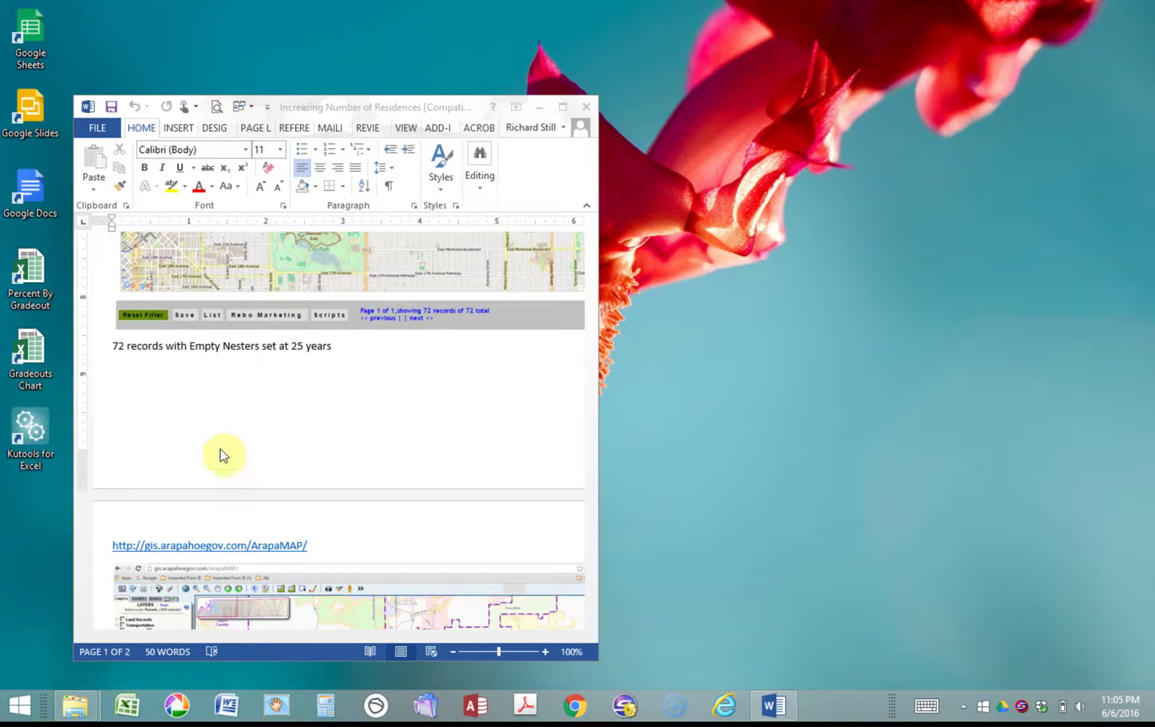
Step: Open the ArapaMAP website from the link in the Word document and refresh its map
click(564, 107)
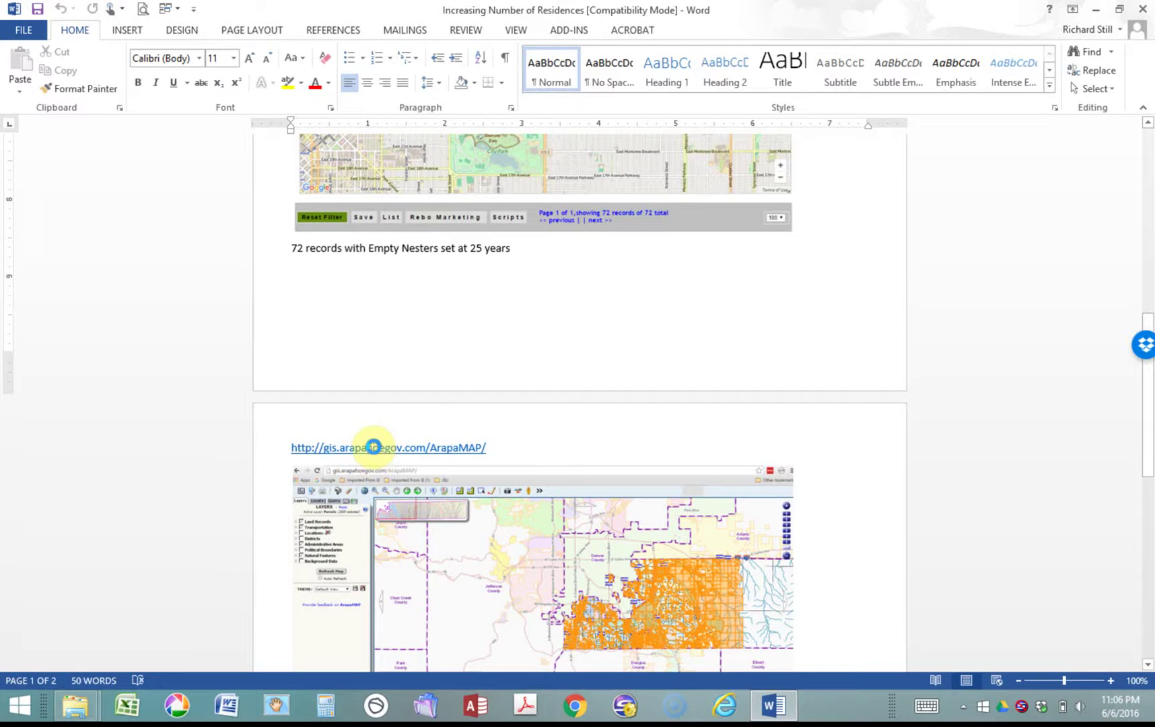
click(375, 447)
ctrl+click(375, 448)
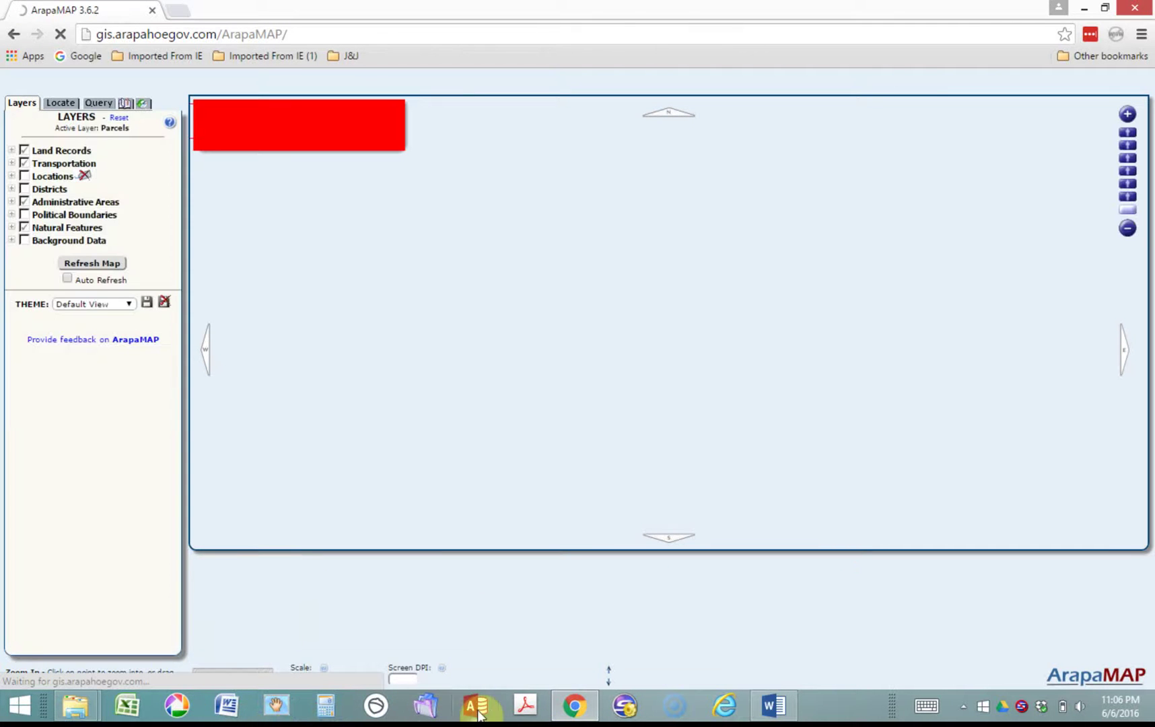
click(518, 707)
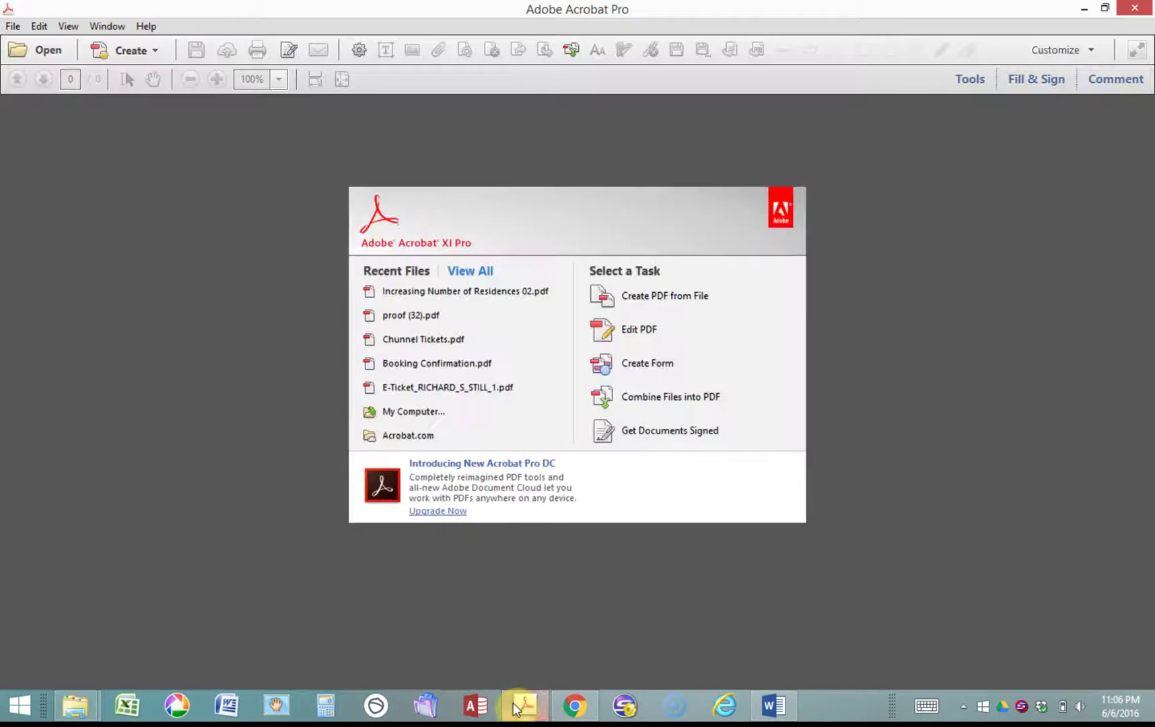
click(1084, 8)
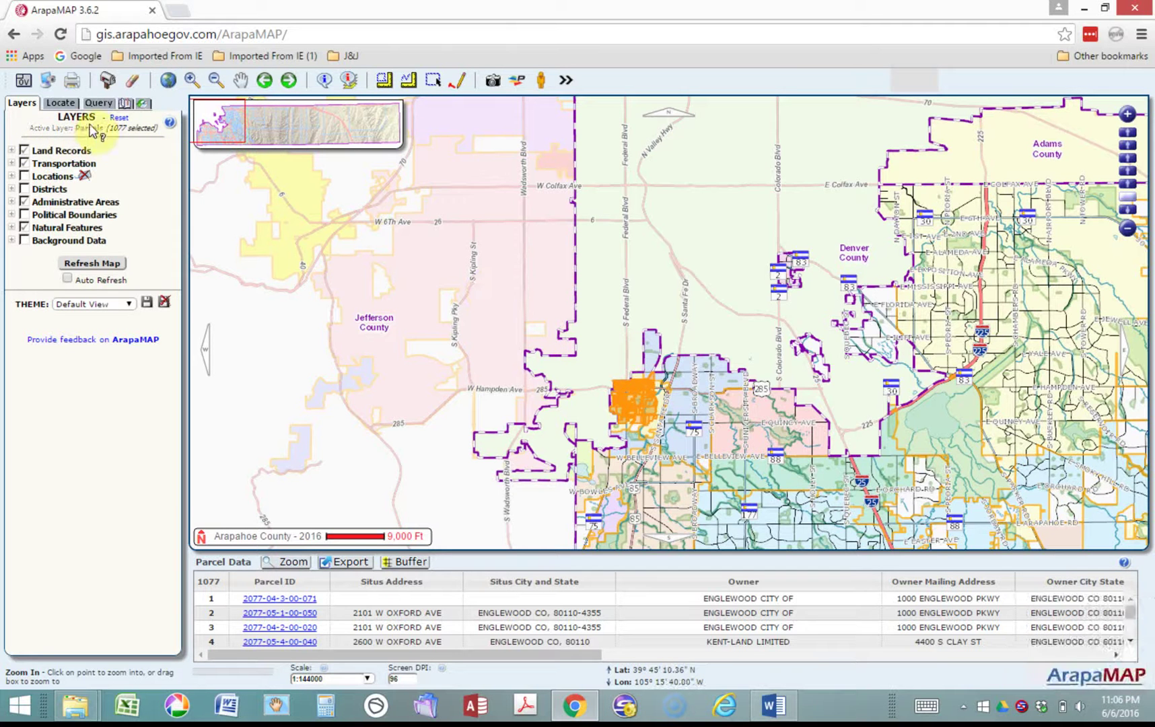
click(90, 262)
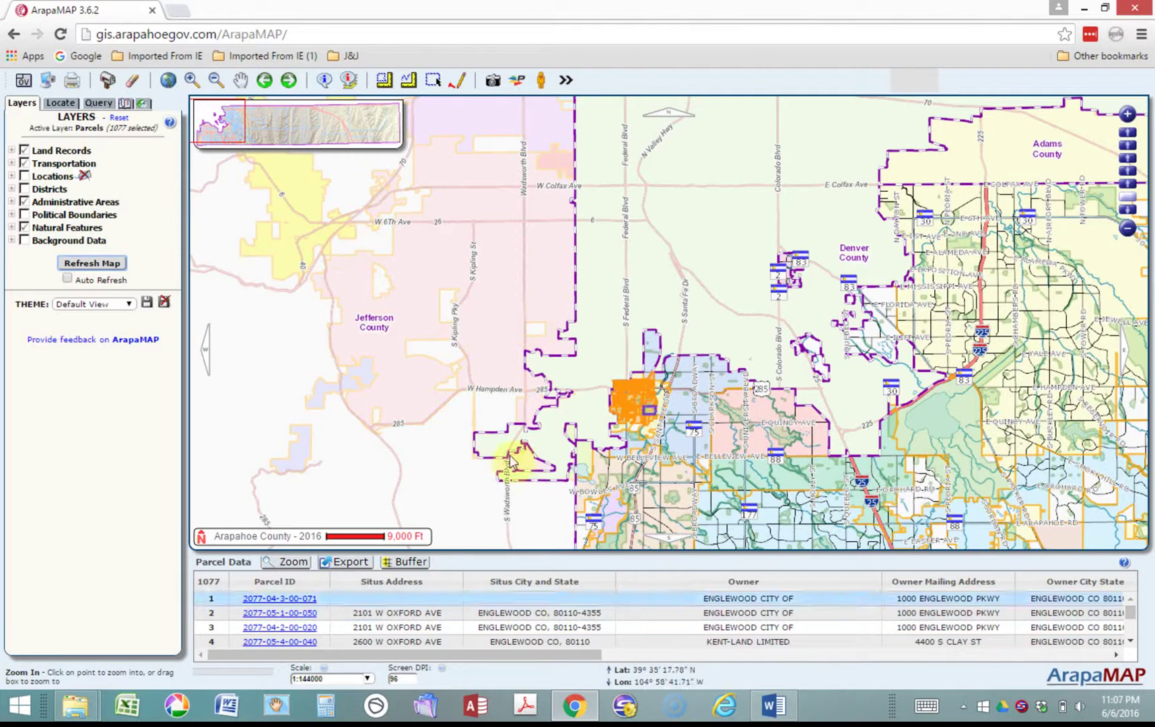
Step: Examine the Arapahoe County map at different scales, from street level out to the 1:288000 regional view
click(1127, 115)
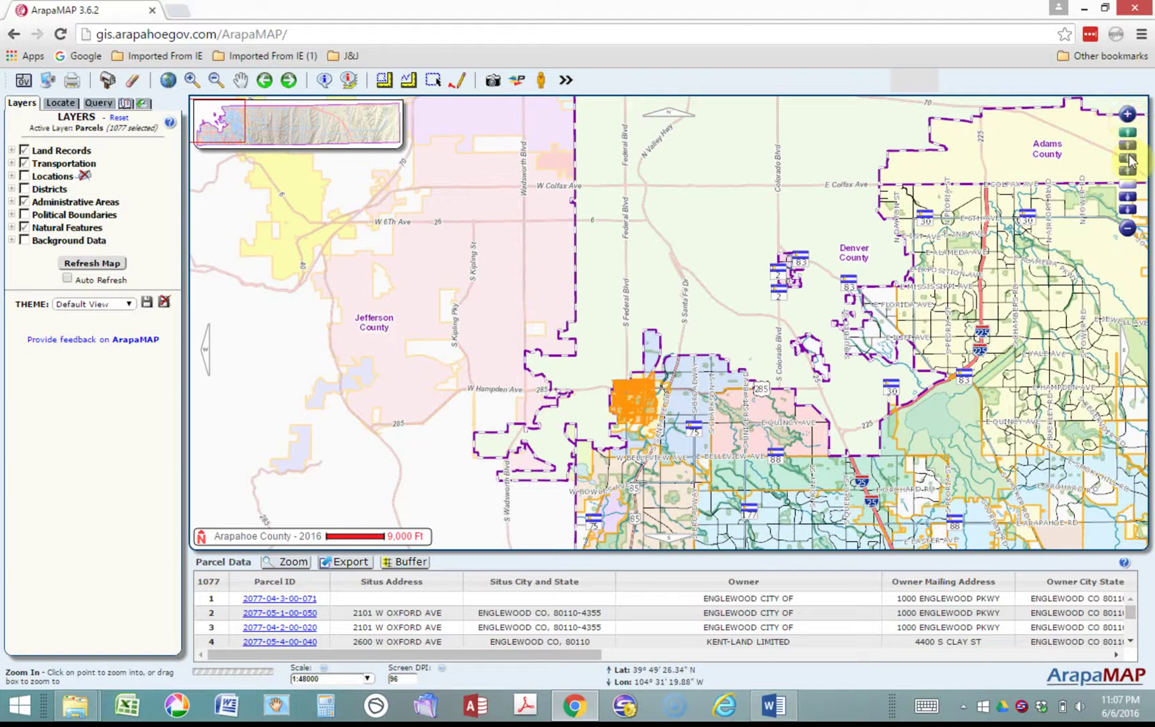
click(1127, 228)
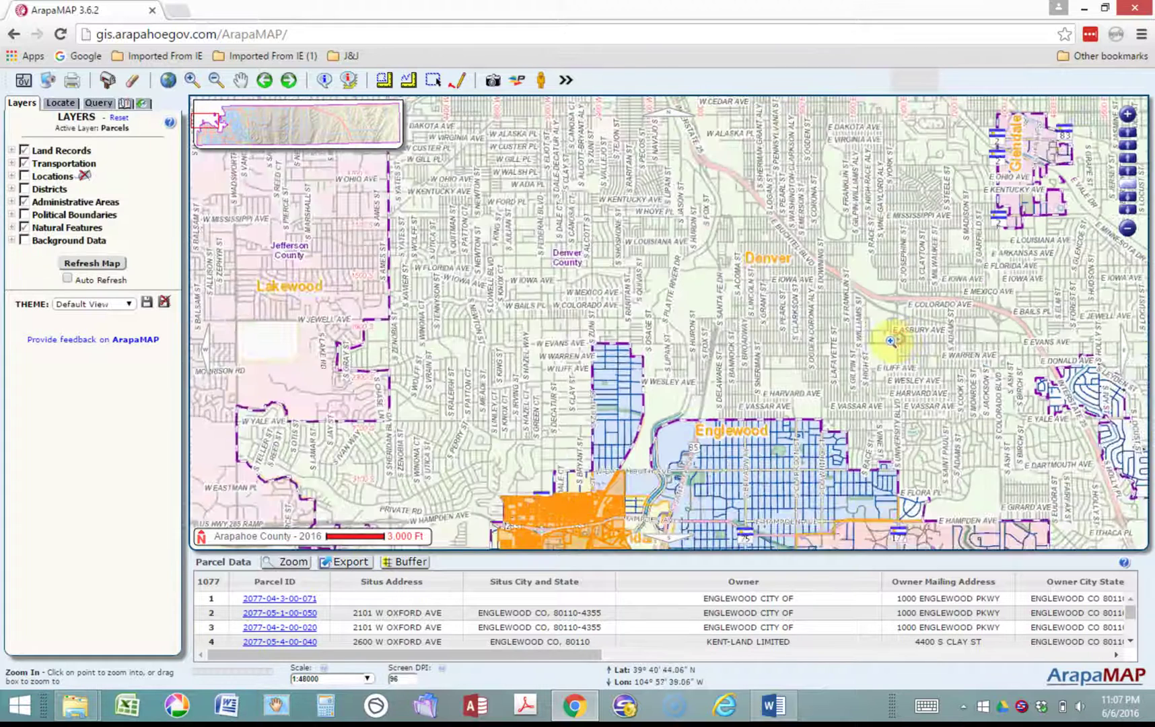
click(897, 339)
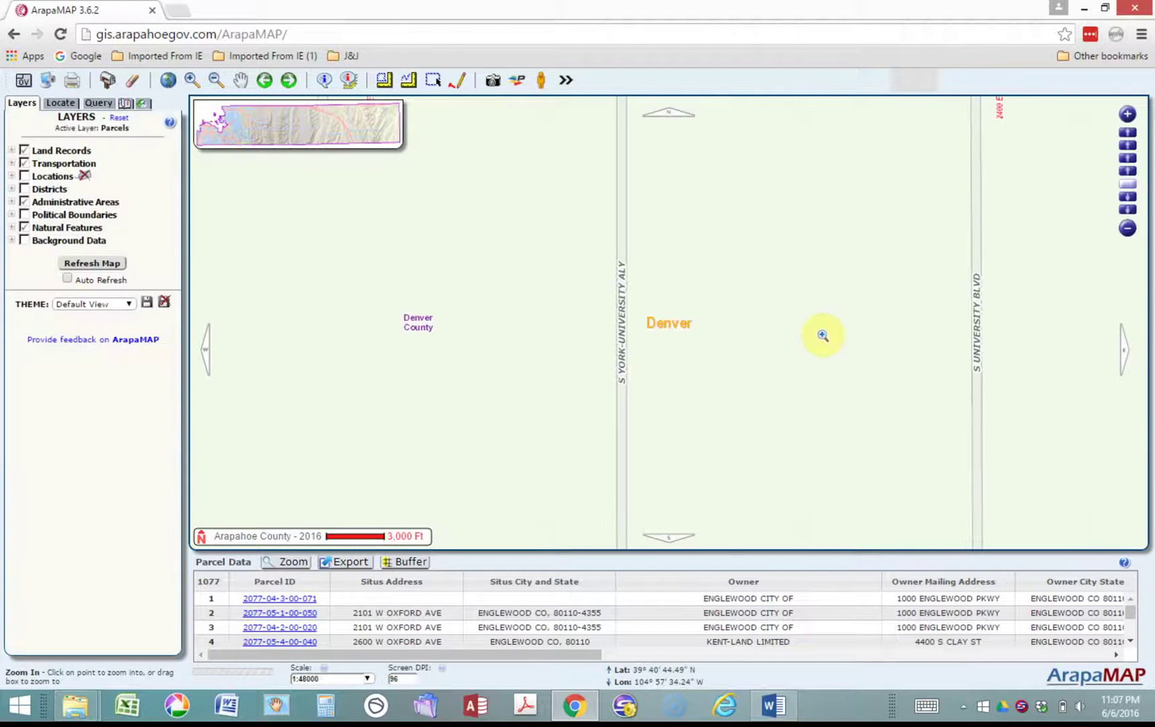
click(823, 335)
click(941, 286)
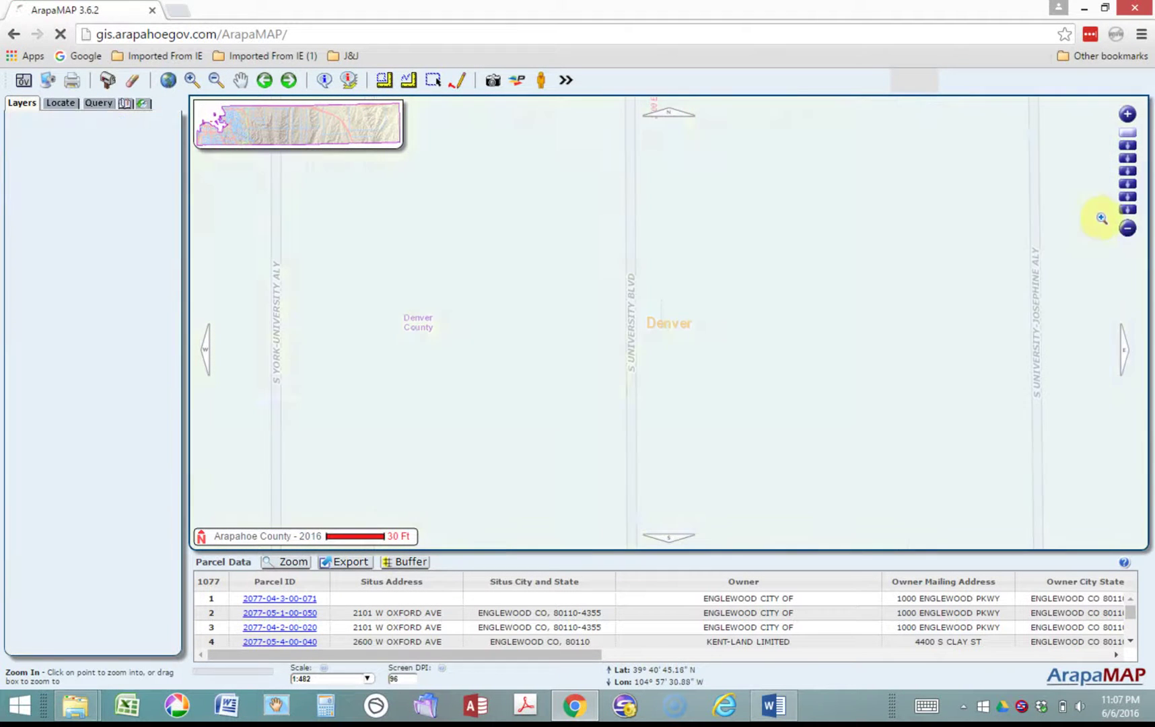
click(1128, 229)
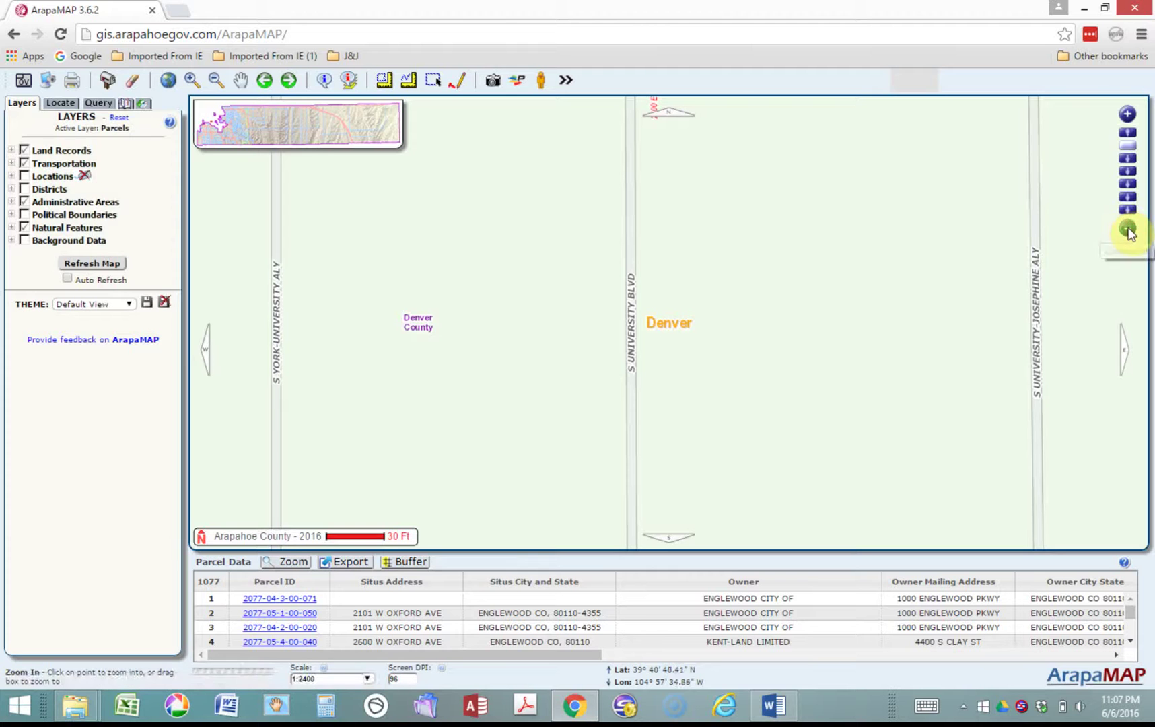
click(1129, 229)
click(1128, 229)
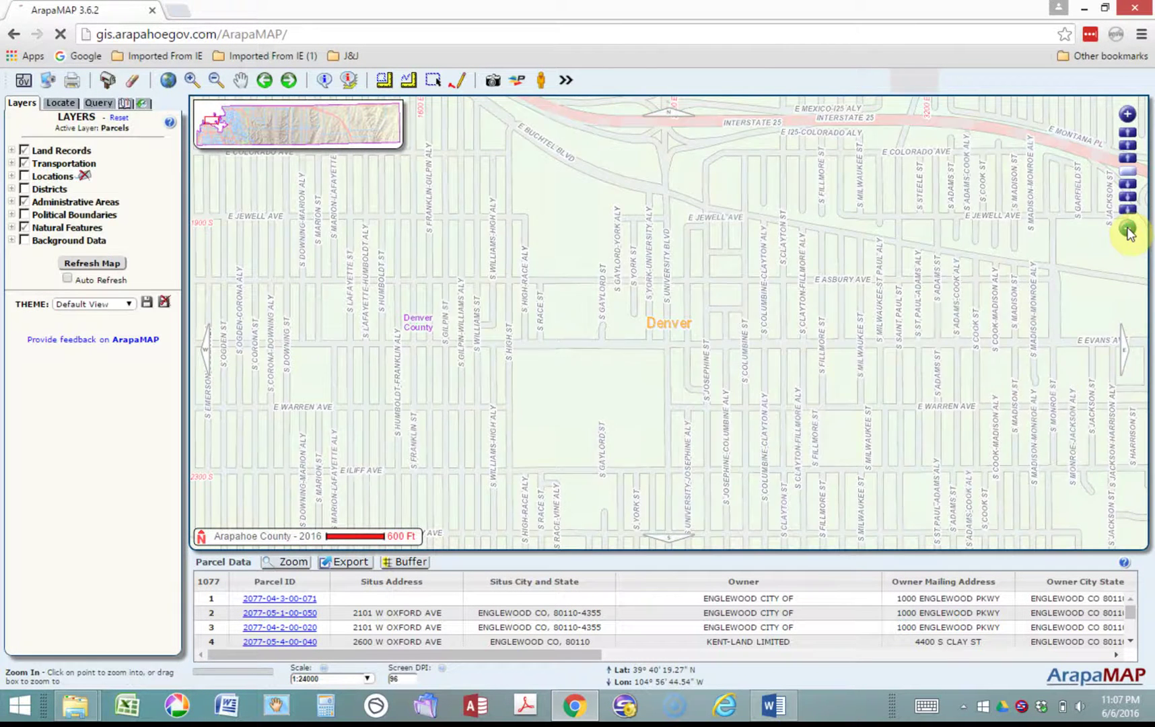
click(1128, 229)
click(1129, 229)
click(1128, 229)
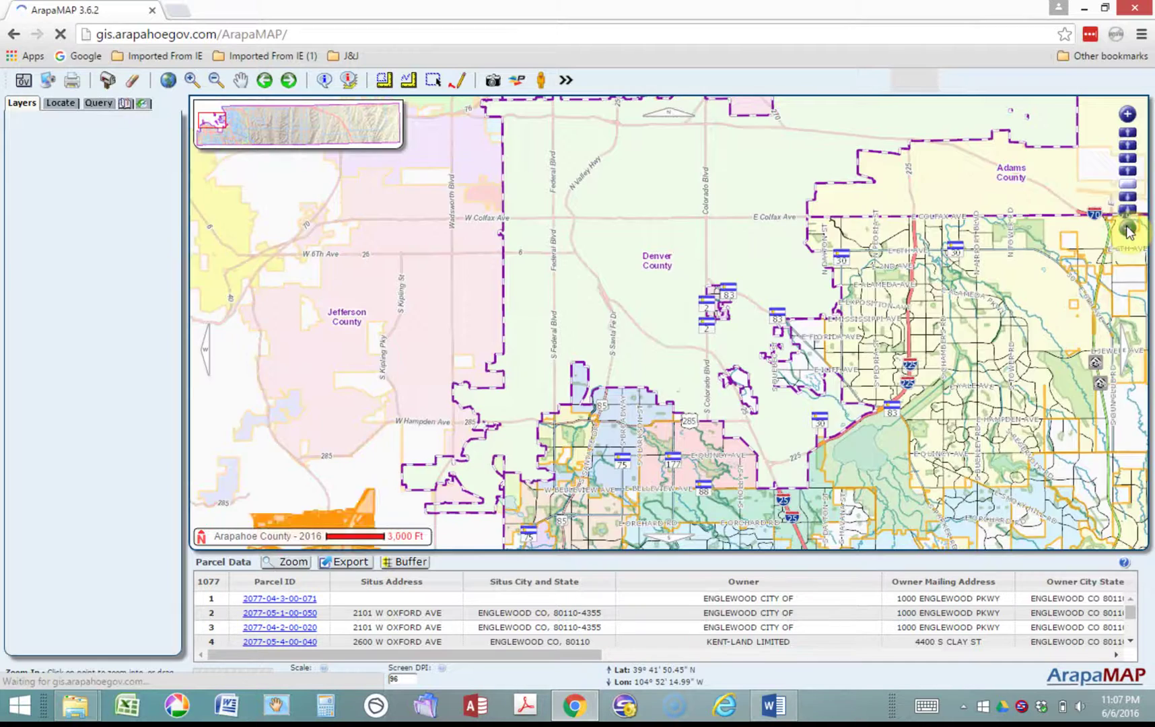
click(1127, 228)
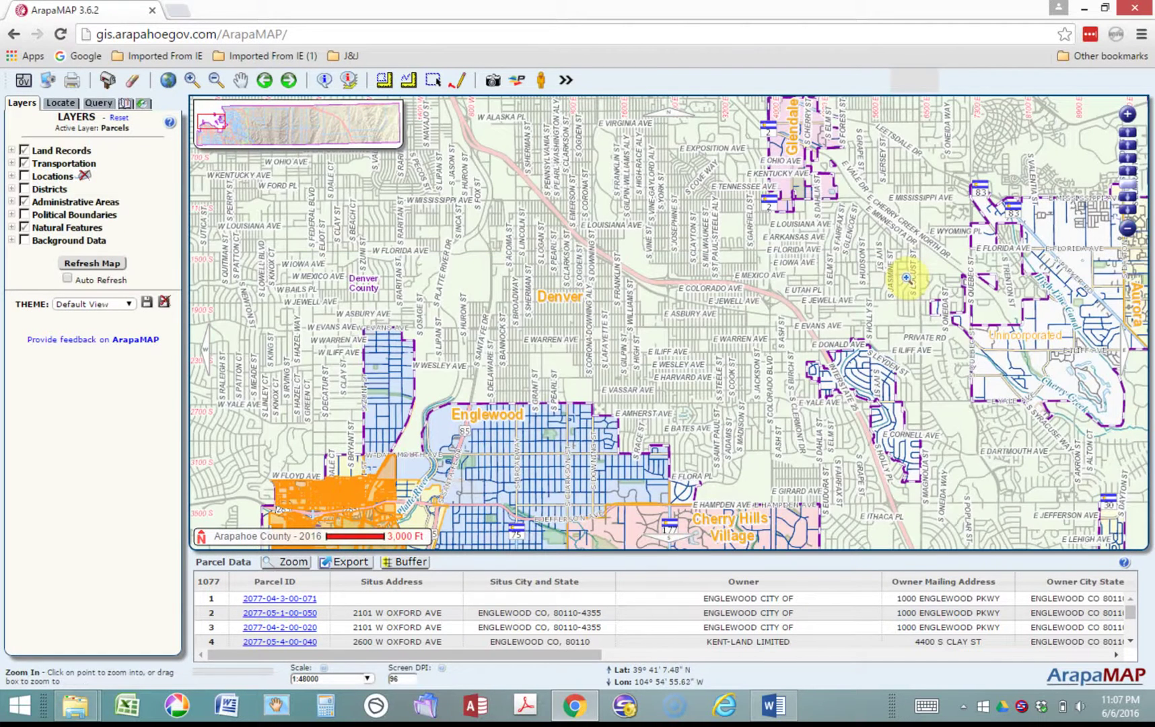
click(1130, 230)
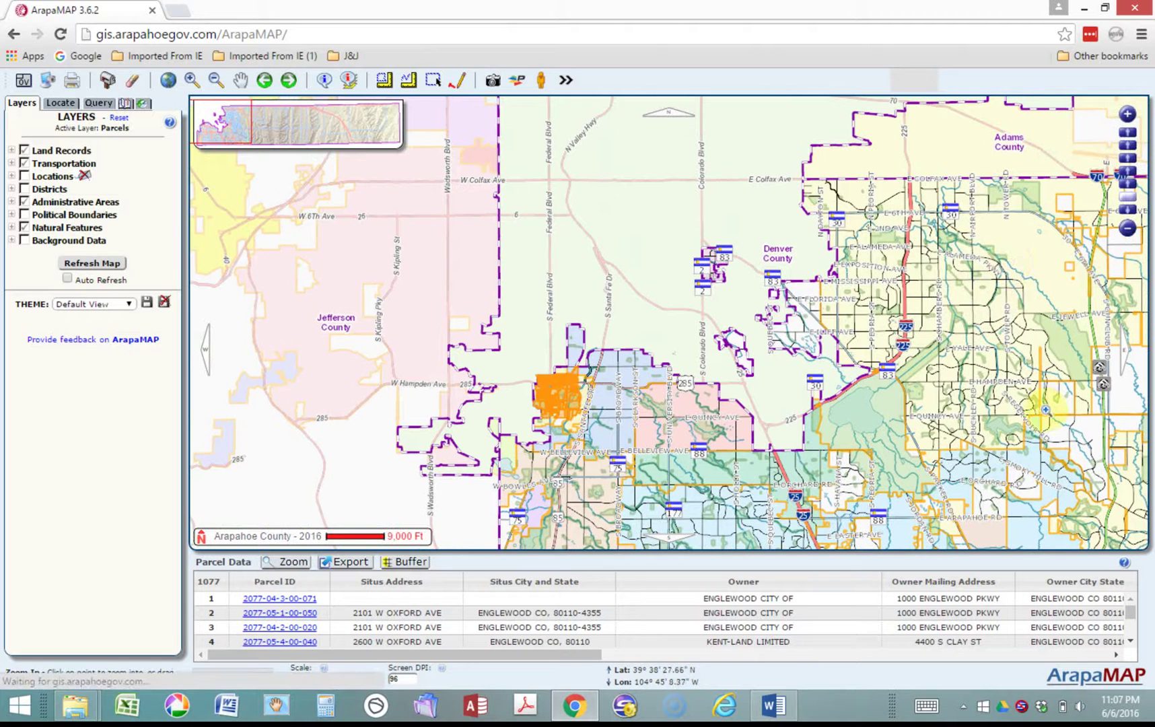
click(1130, 229)
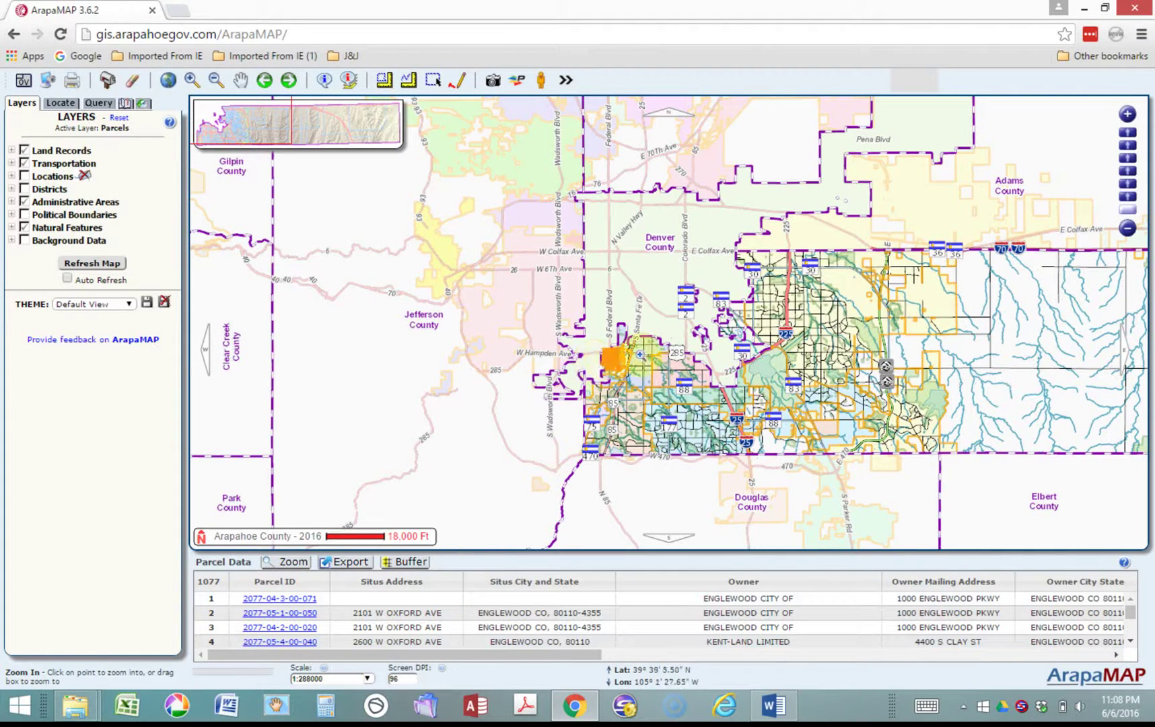
Step: Select the parcels in Arapahoe County's southwest corner by rectangle, review the parcel list to its end, and export the data
click(1129, 115)
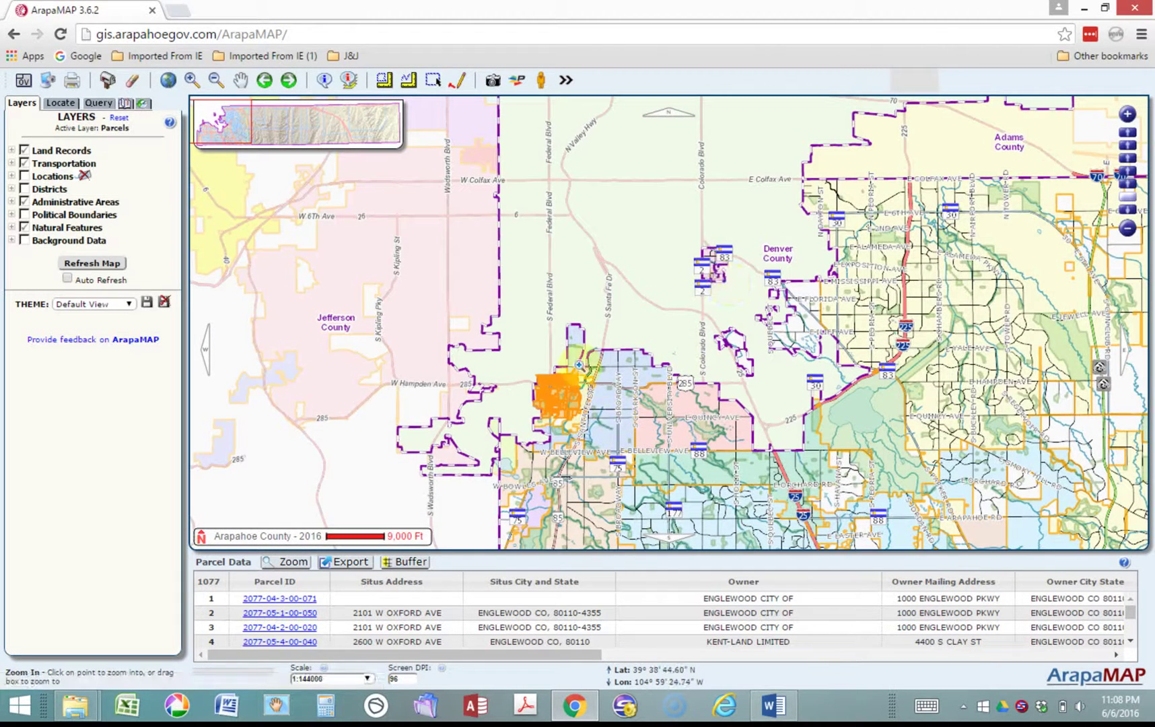
click(431, 81)
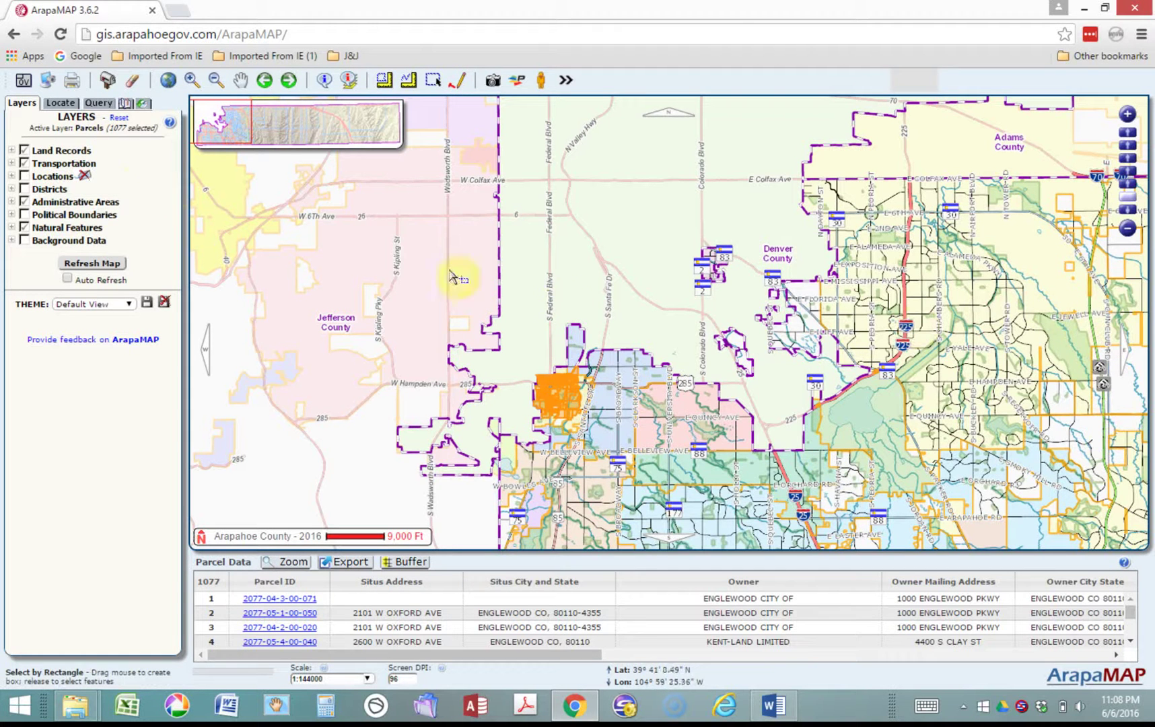
click(241, 81)
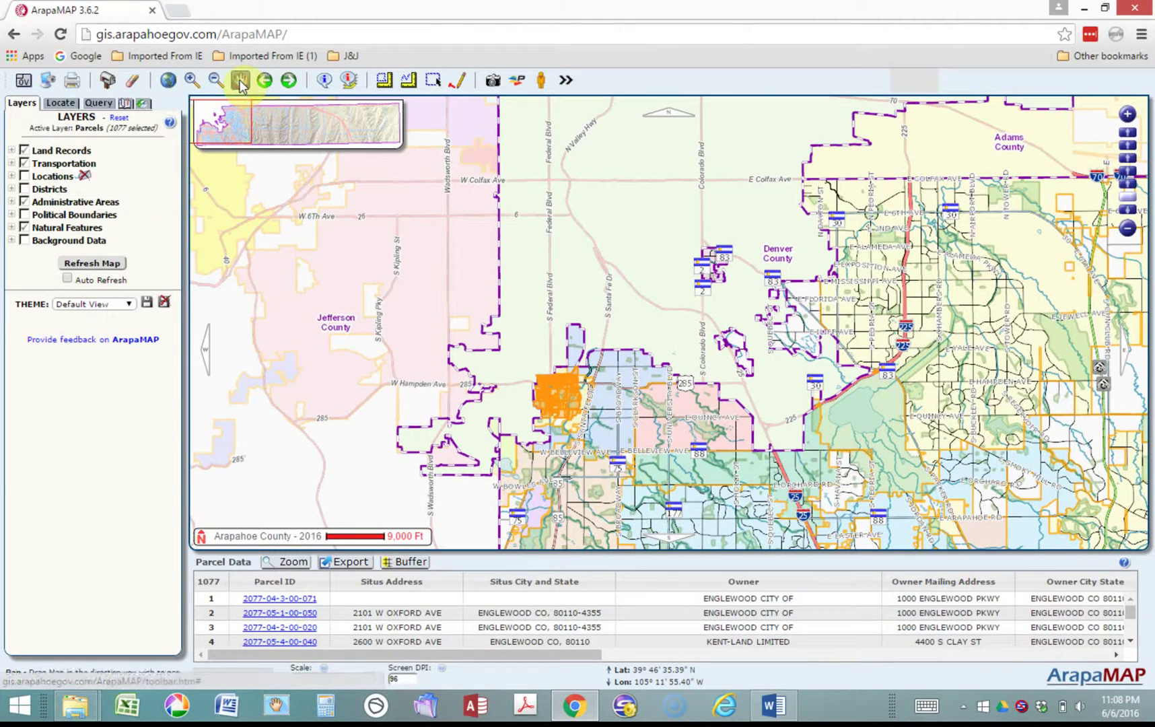
drag(421, 392, 411, 226)
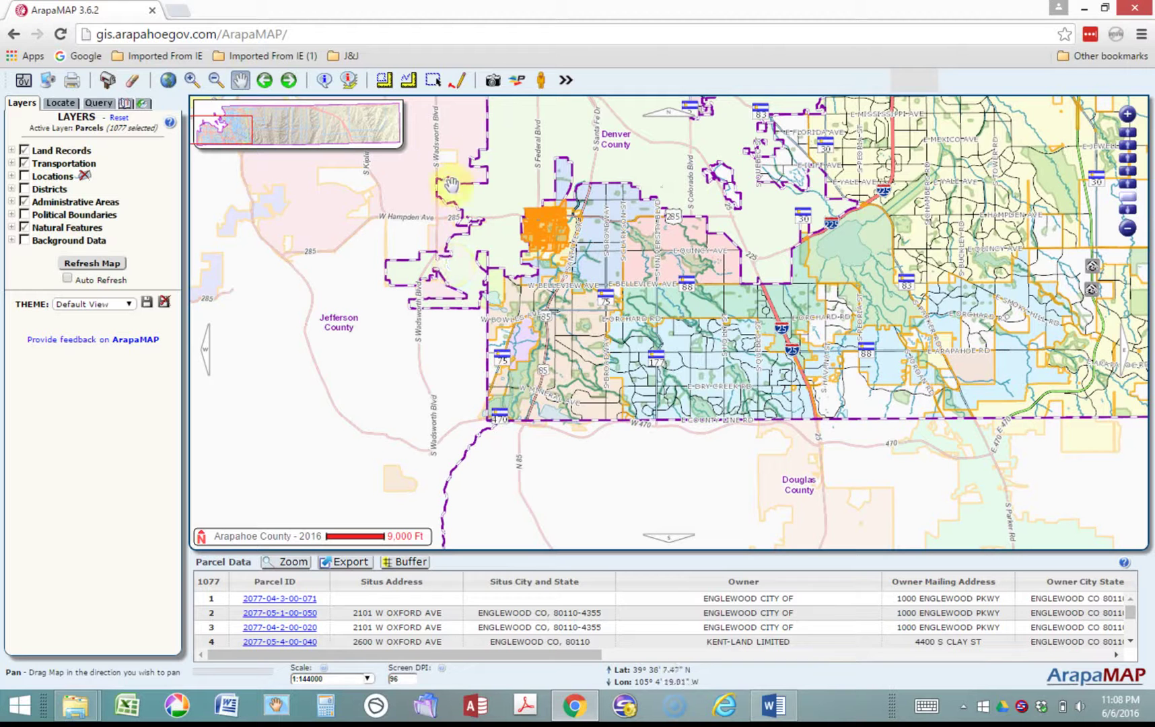
click(433, 82)
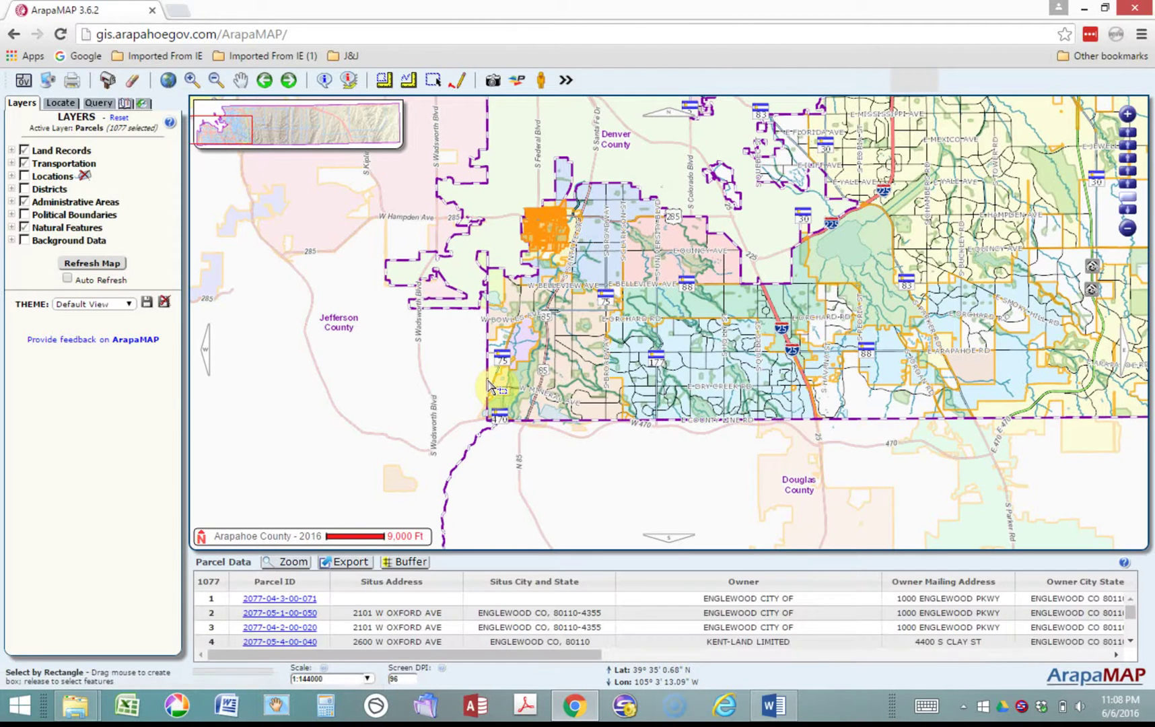
drag(489, 382, 543, 425)
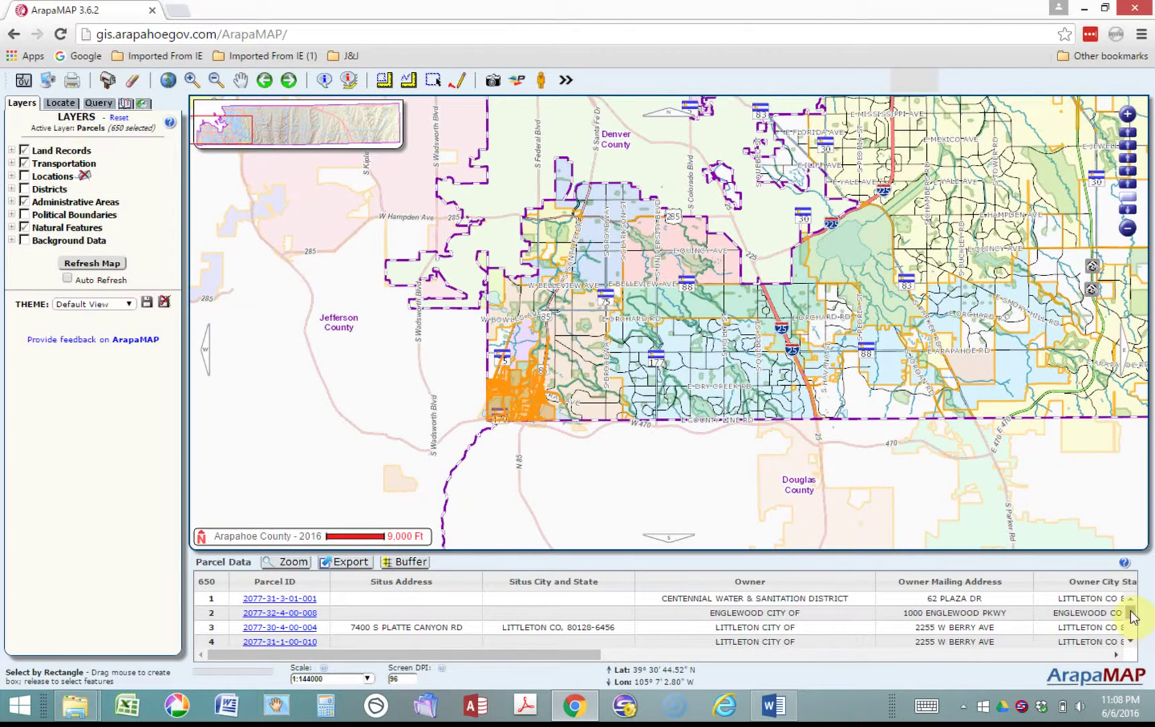
drag(1132, 617, 1133, 619)
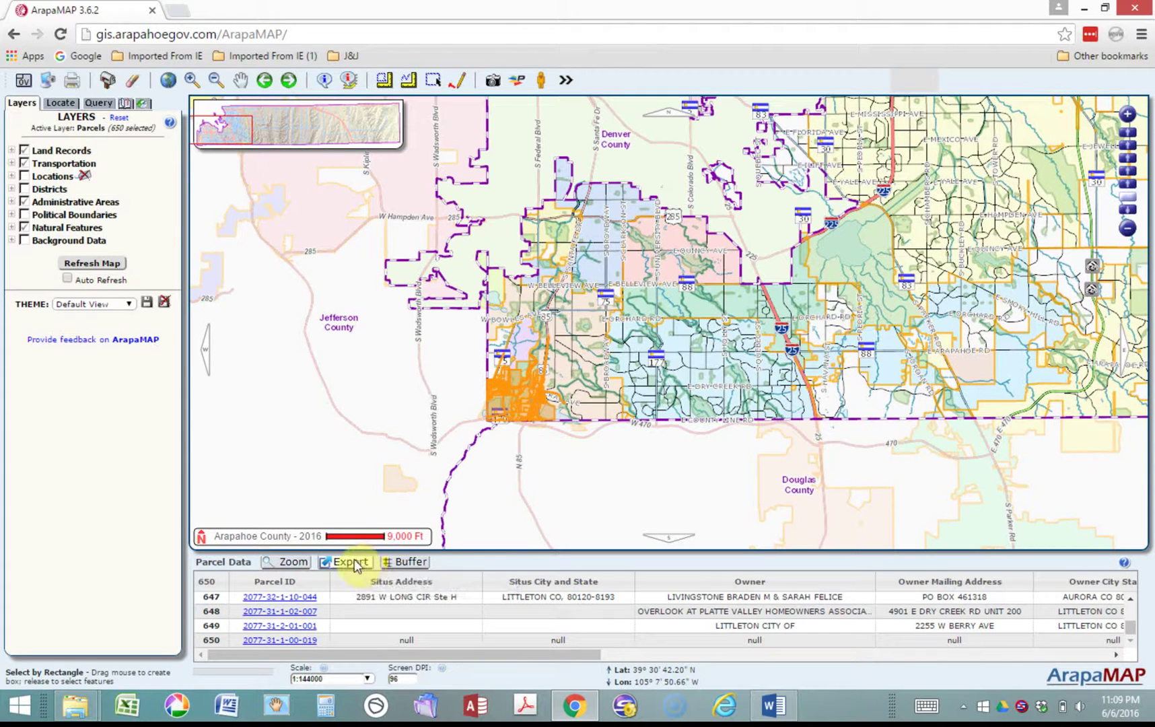
click(355, 562)
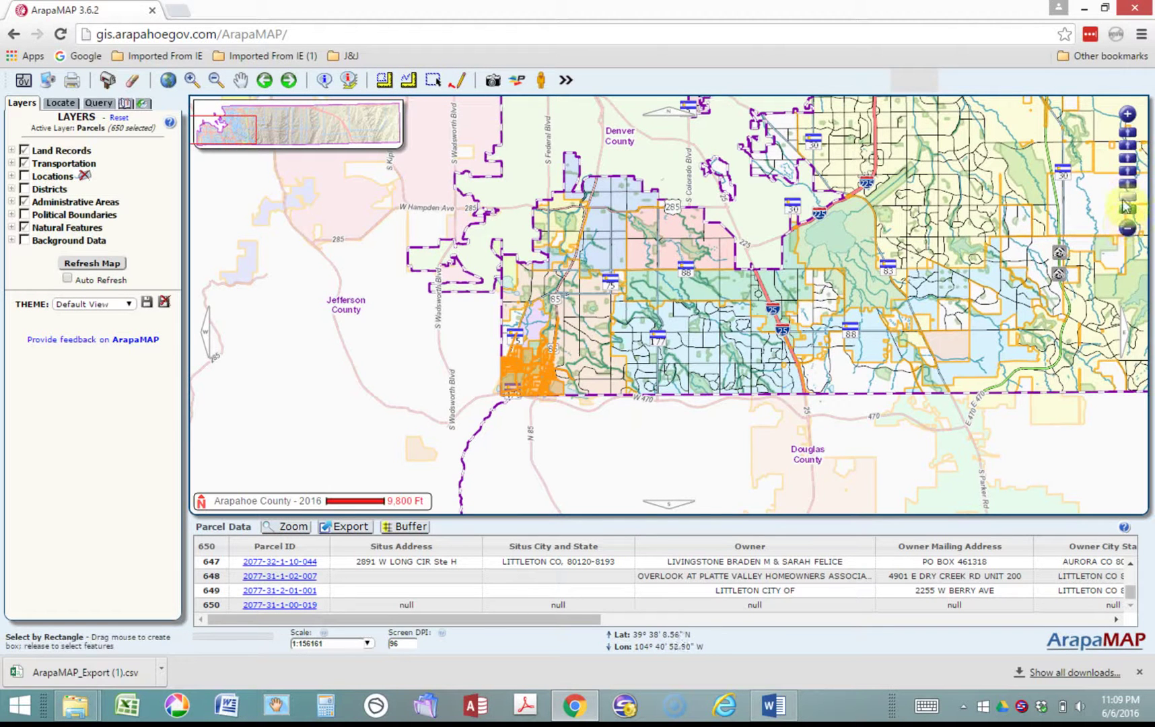
Step: Select by rectangle the Littleton parcels directly north of the exported block, from the Jefferson County line eastward, and export their data
click(1128, 115)
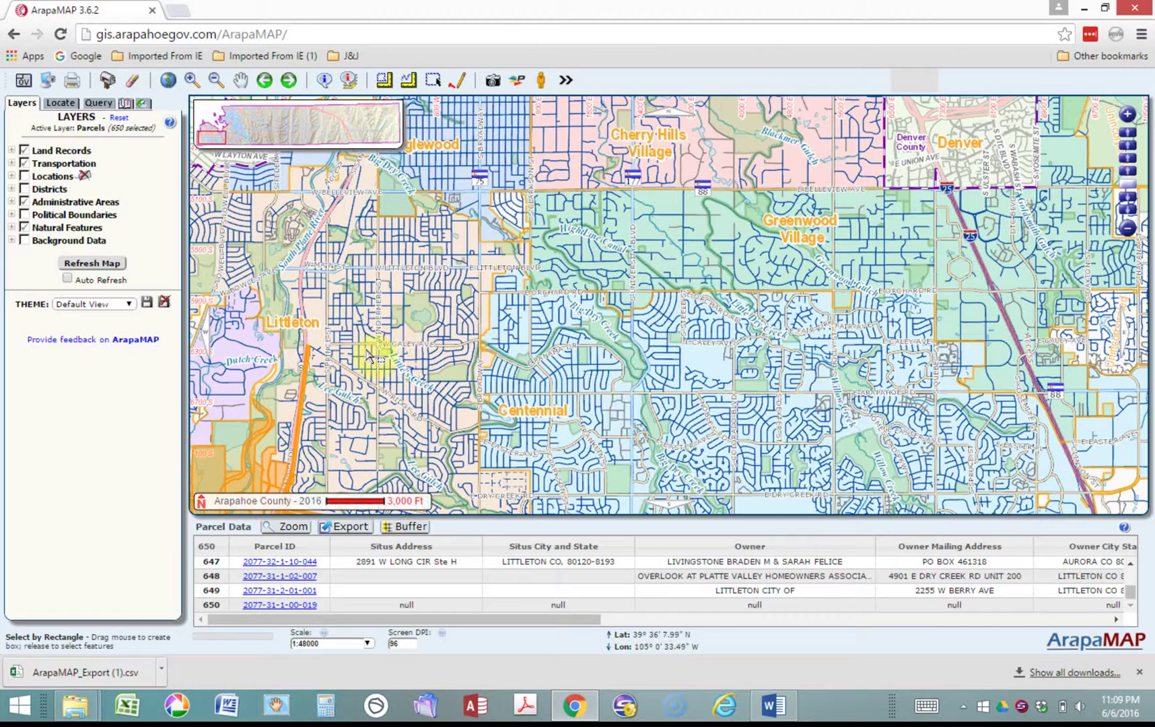
click(240, 80)
drag(422, 433, 527, 315)
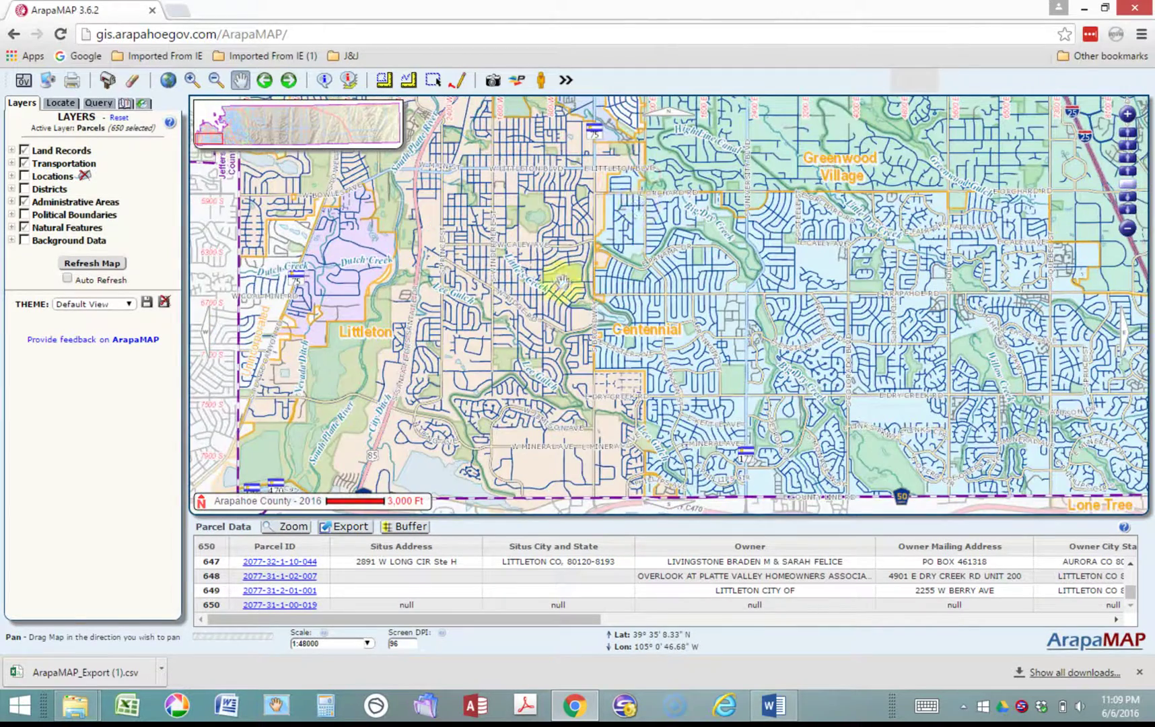
drag(443, 367, 629, 195)
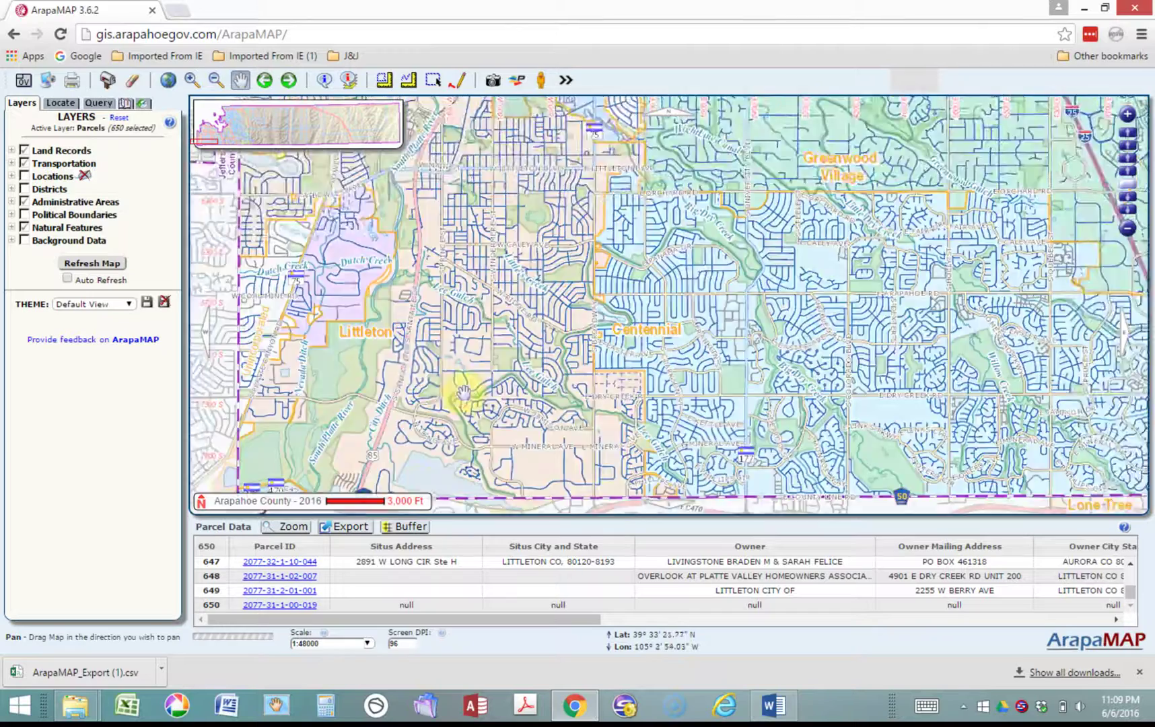
drag(927, 393, 967, 311)
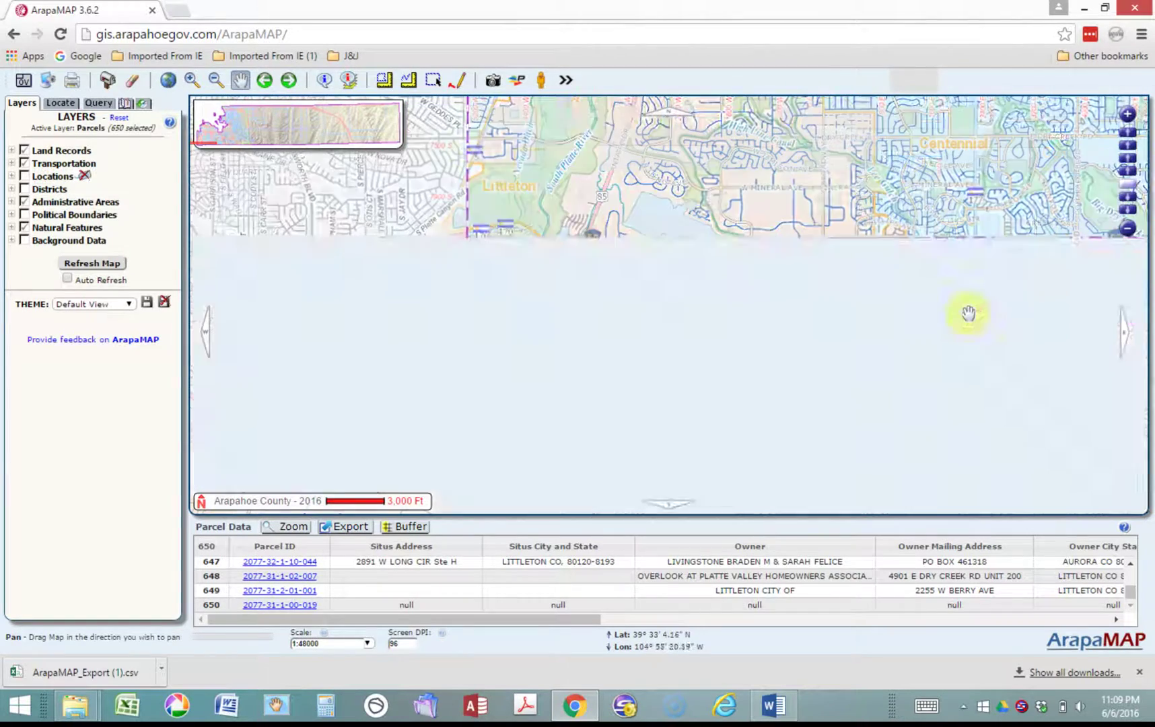
drag(974, 174, 882, 330)
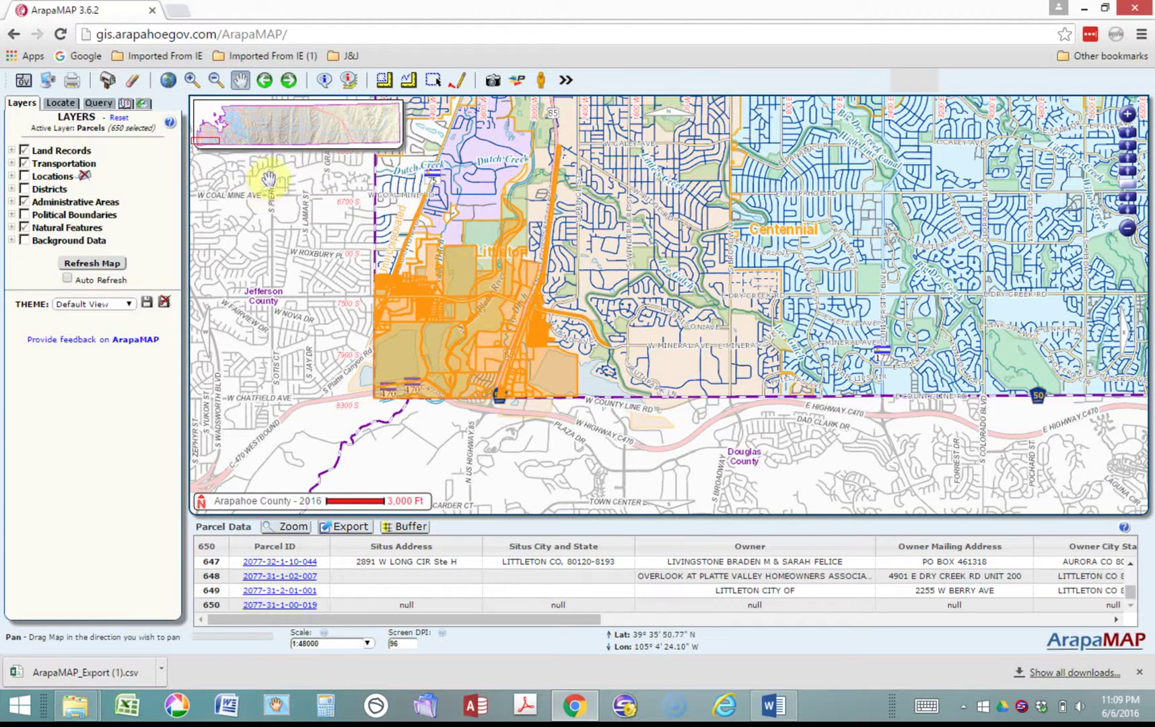
click(434, 80)
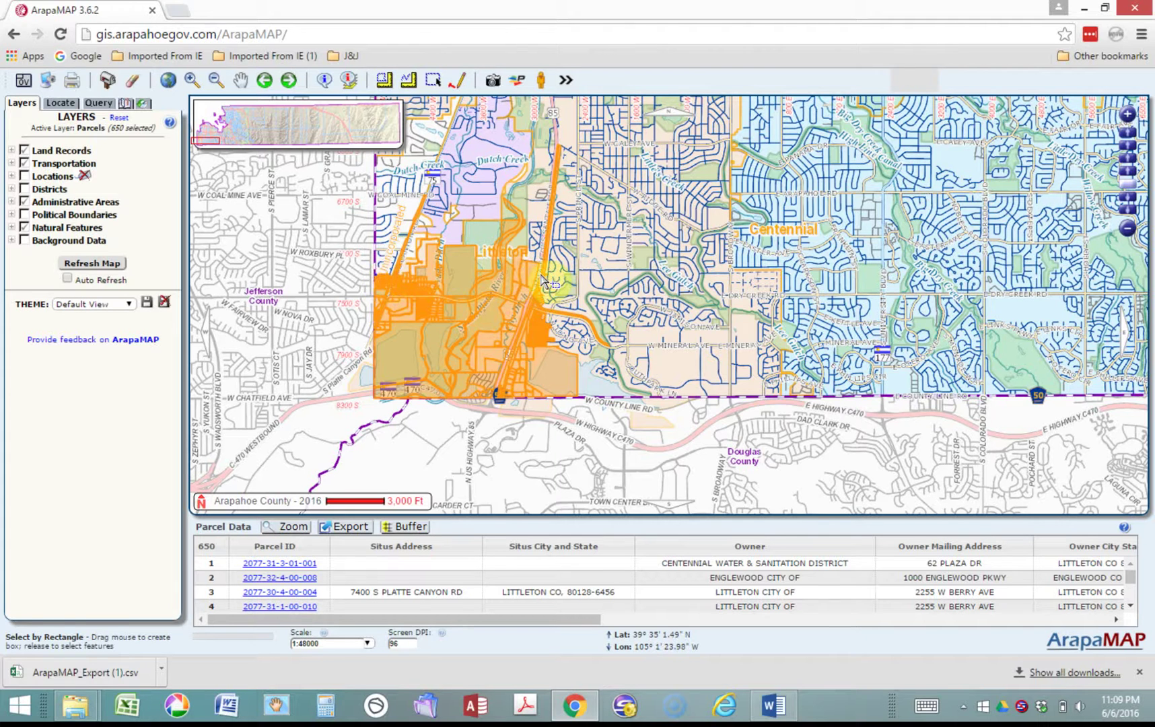
drag(549, 282, 579, 149)
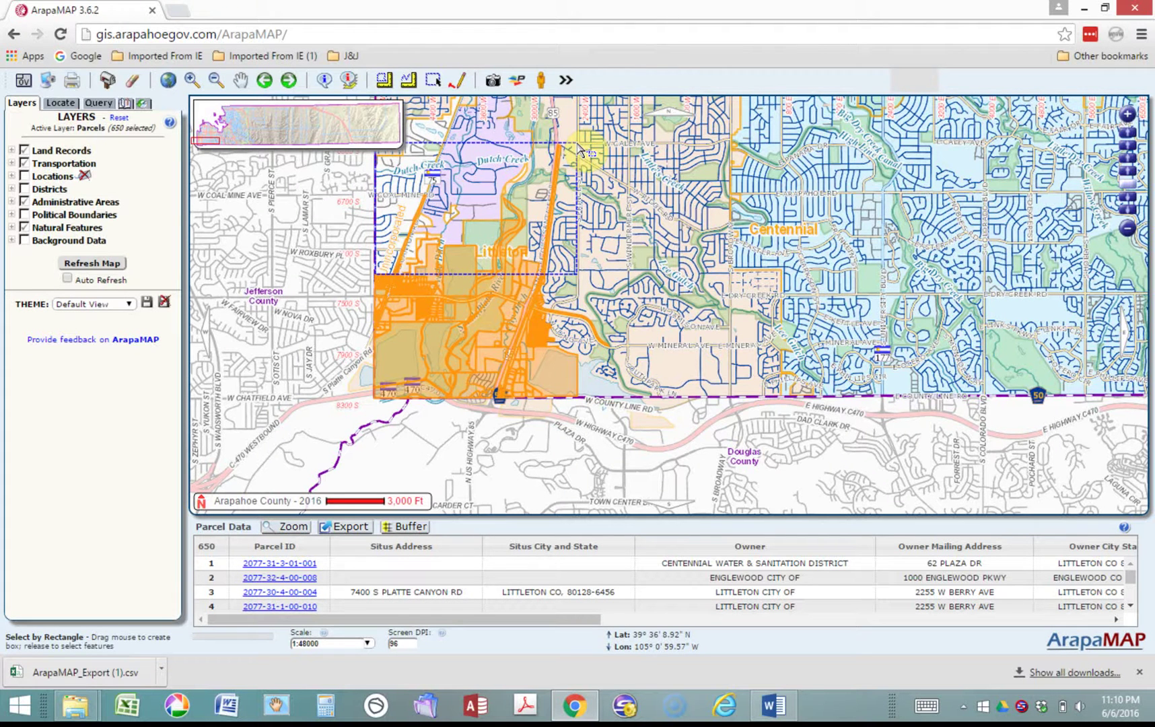
drag(580, 150, 579, 149)
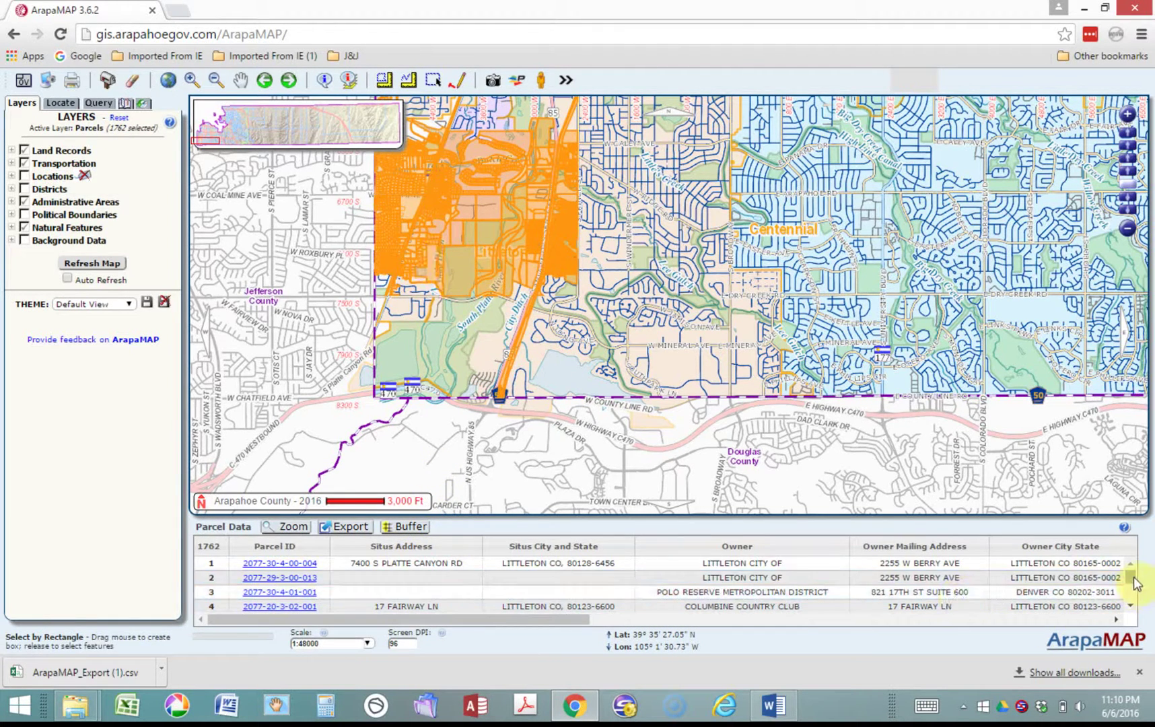
drag(1132, 582, 1134, 585)
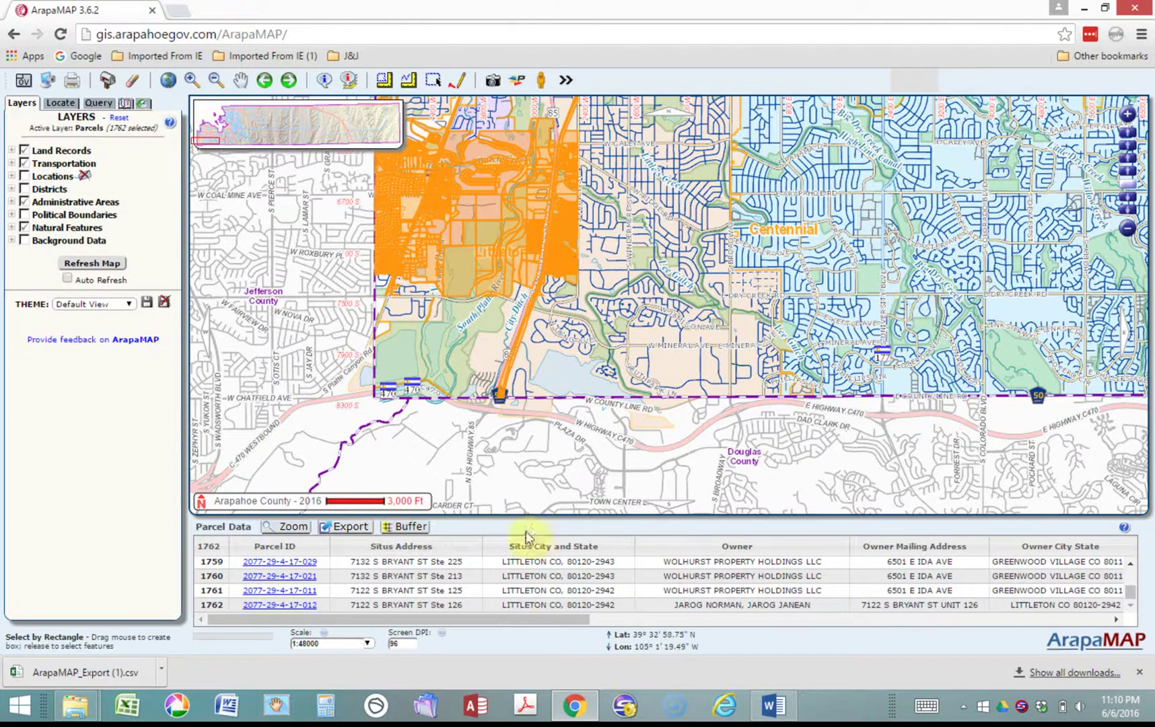
click(354, 532)
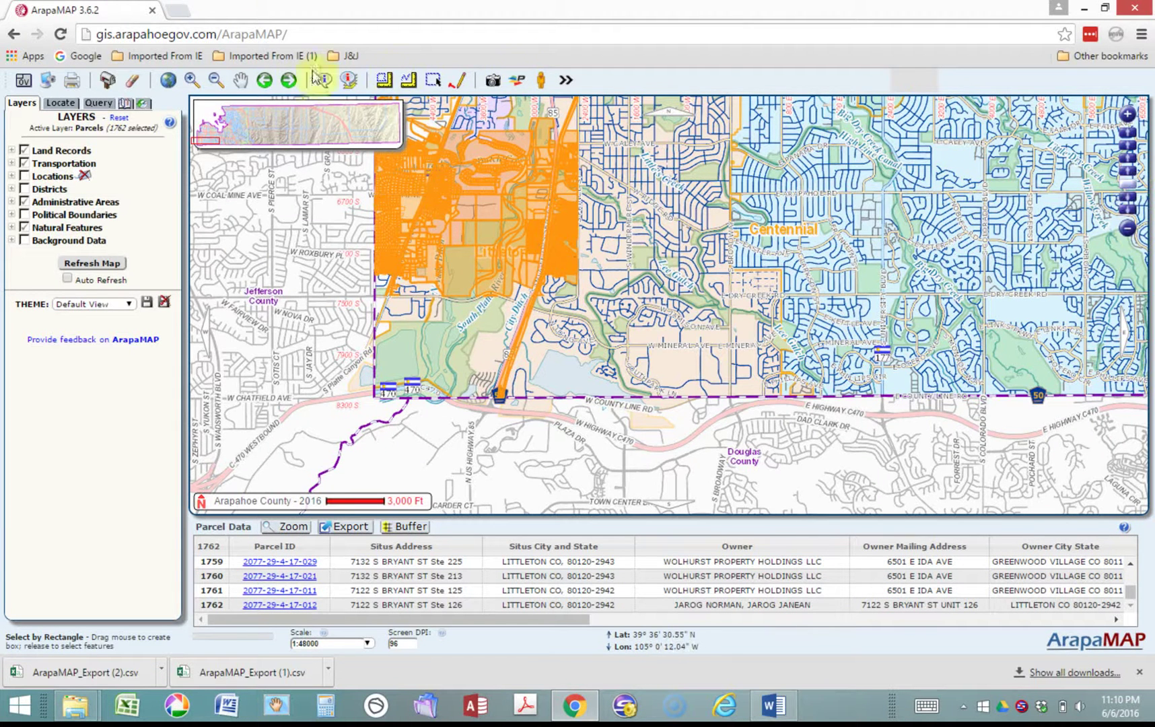
Step: Try to select by rectangle the Littleton and Bow Mar parcels north of the exported block, checking the parcel list to its end
click(241, 81)
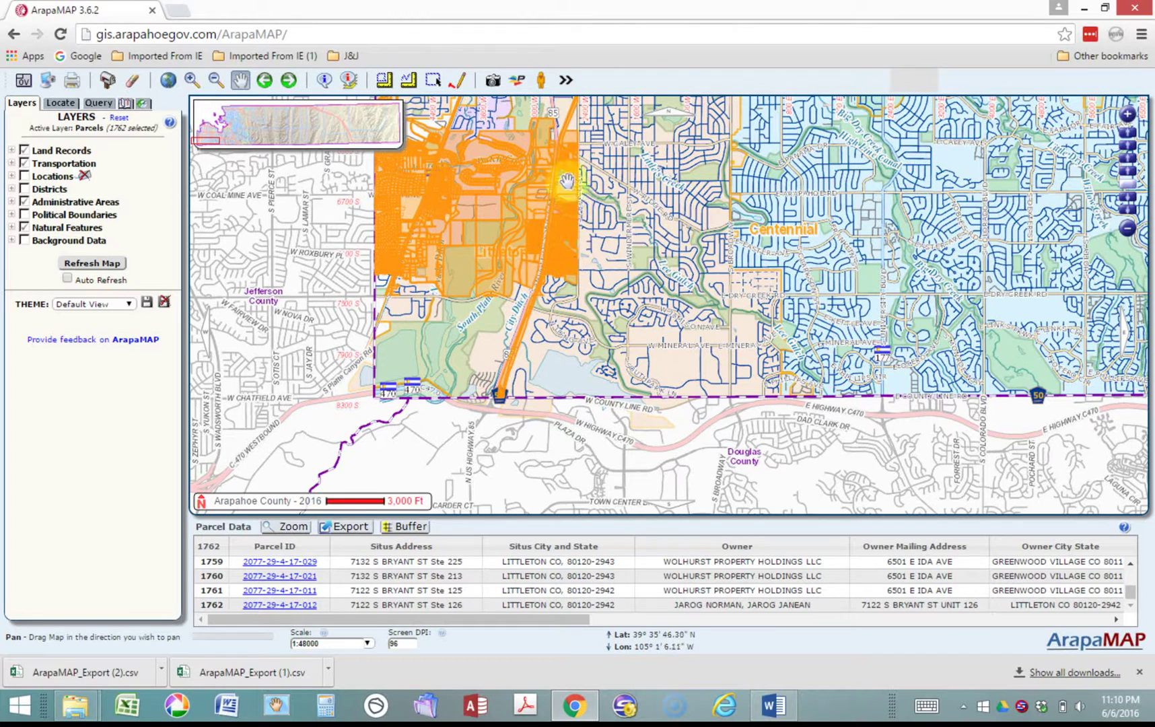
drag(687, 196, 682, 417)
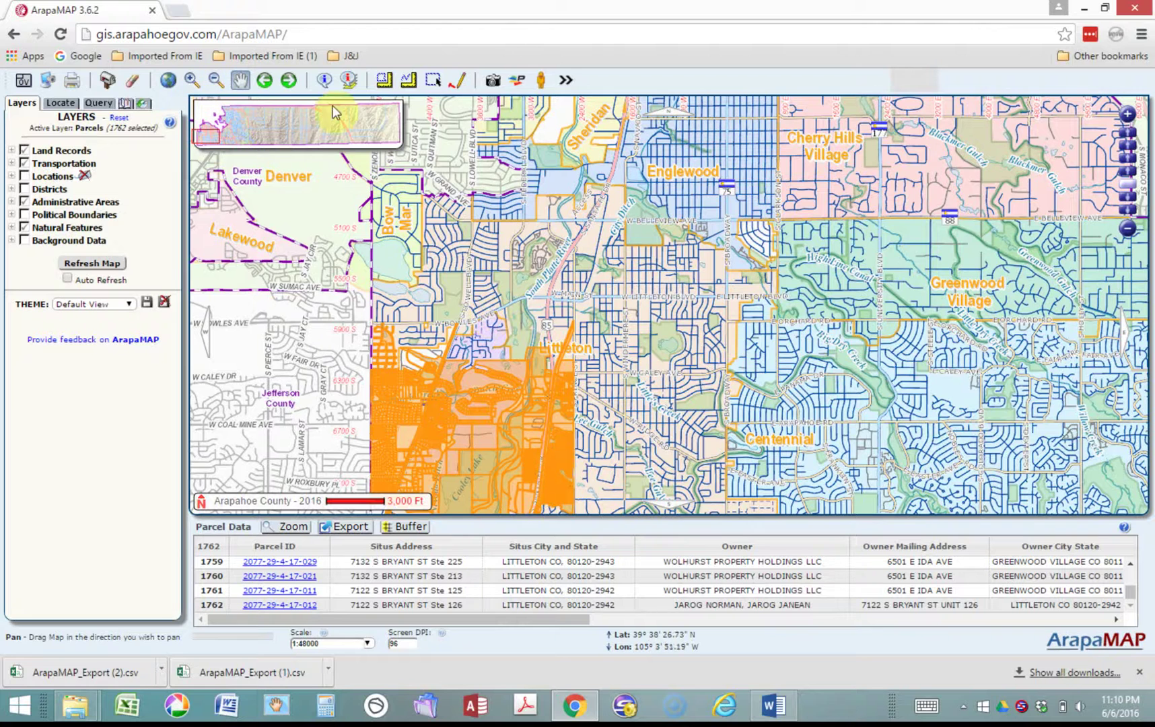
click(433, 82)
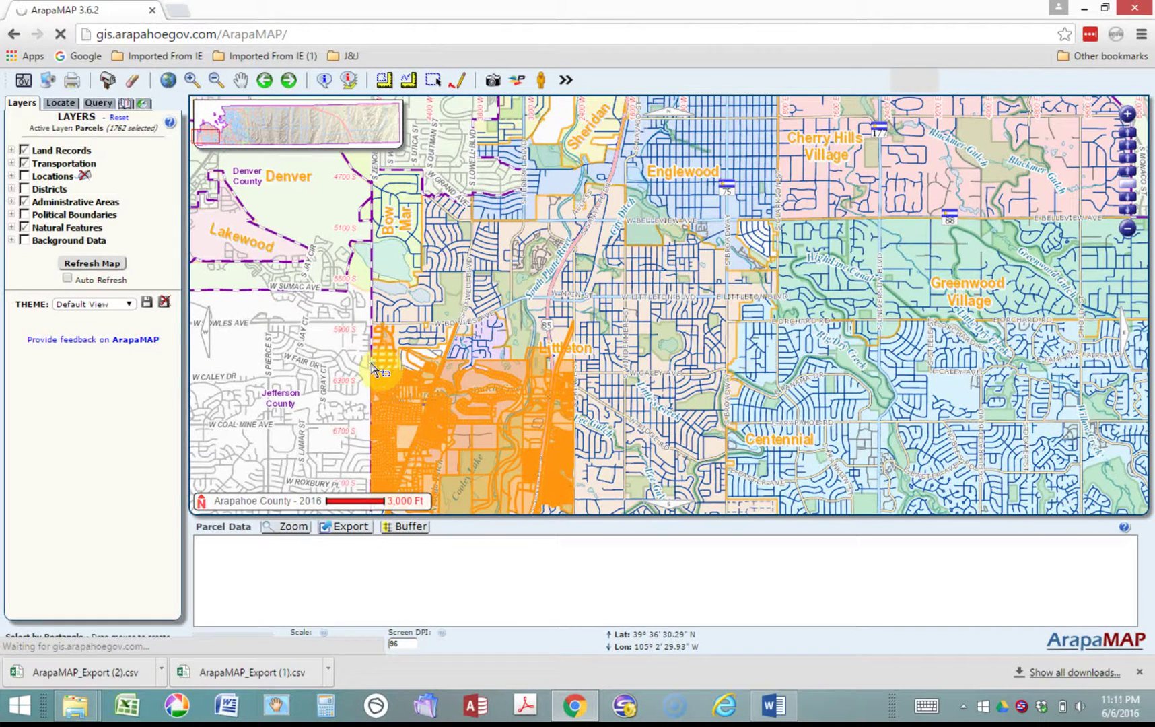
drag(372, 365, 579, 176)
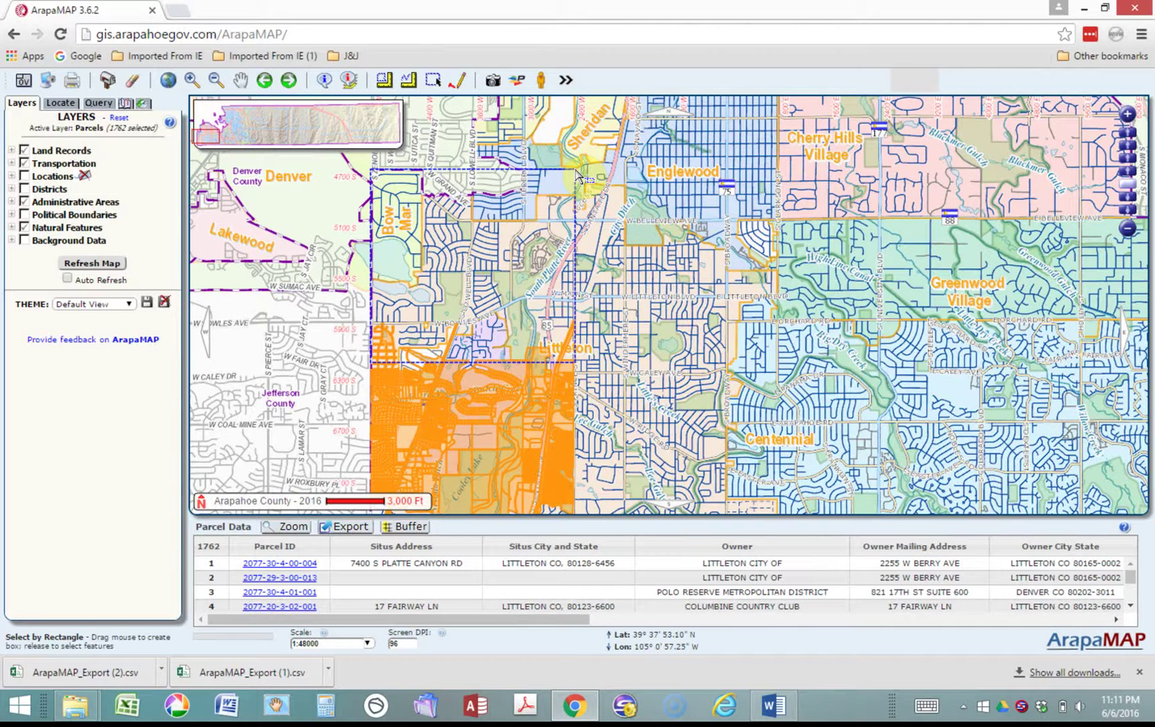
drag(578, 176, 578, 192)
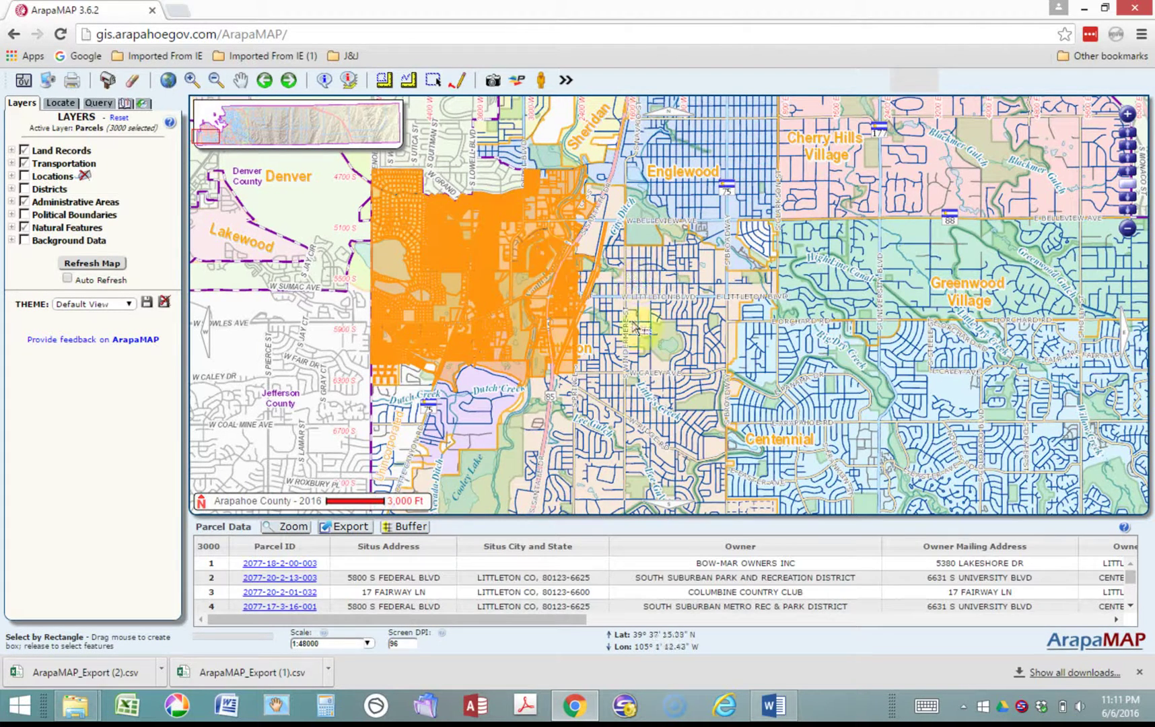
drag(1132, 577, 1135, 601)
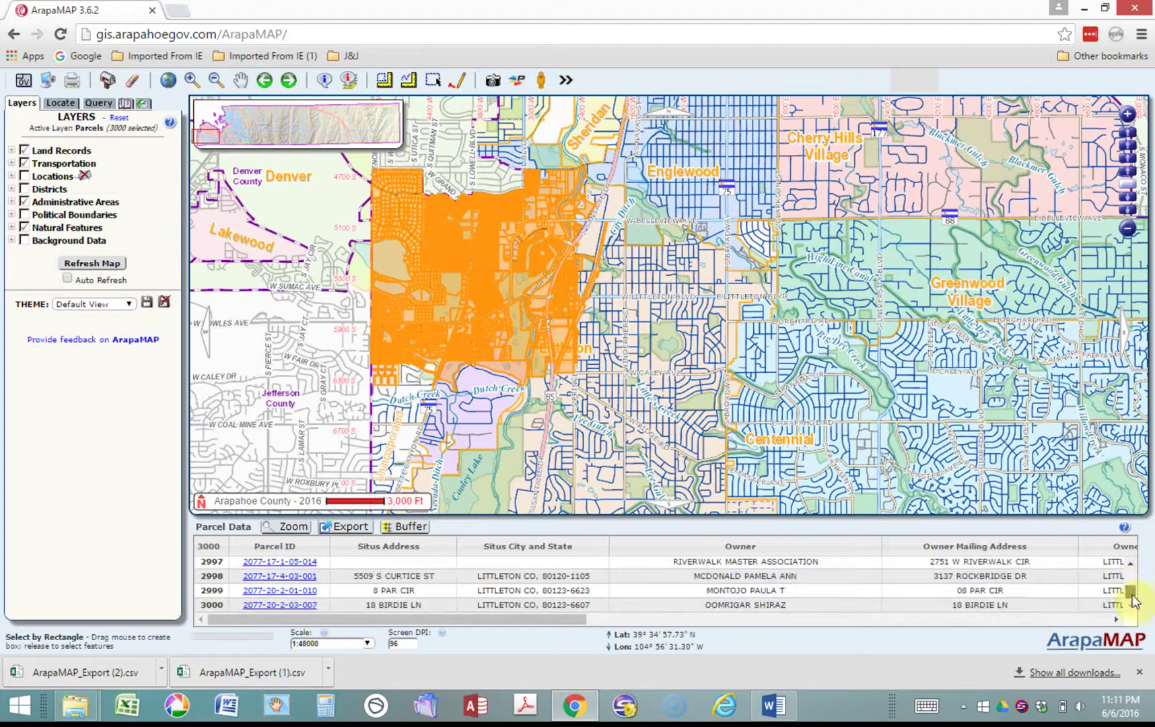
click(213, 610)
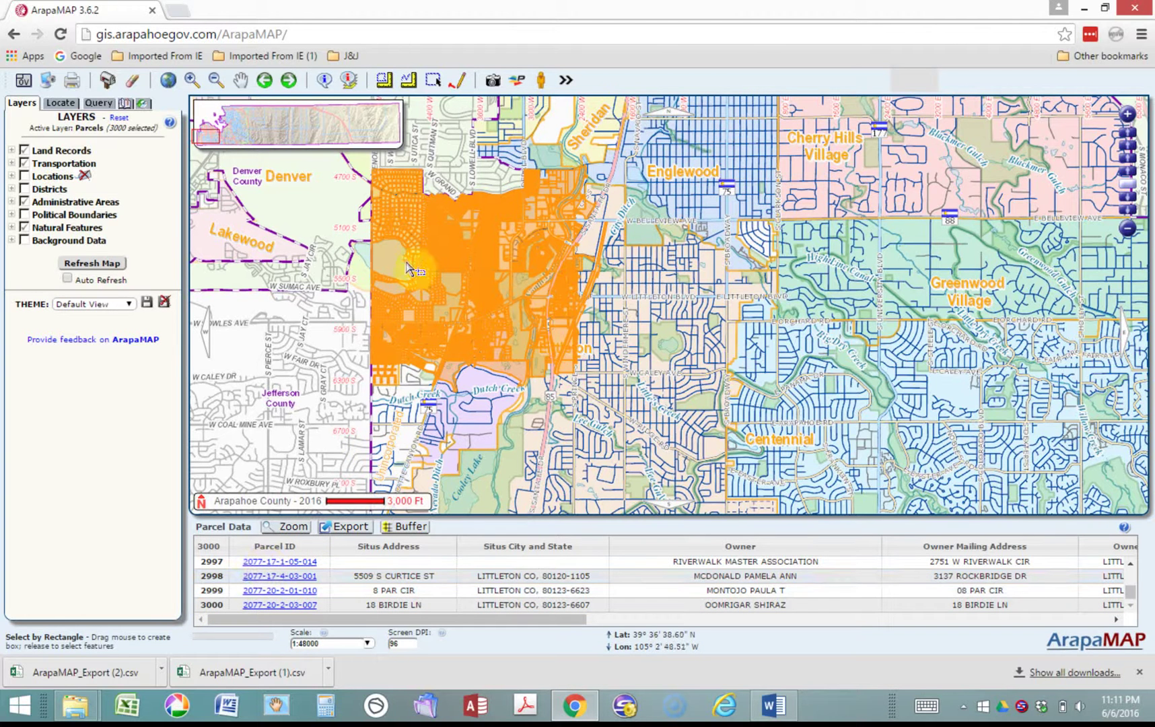
Step: Select by rectangle a shallower block of Littleton parcels reaching north only to Bow Mar's southern edge, and review the parcel list to its end
click(434, 82)
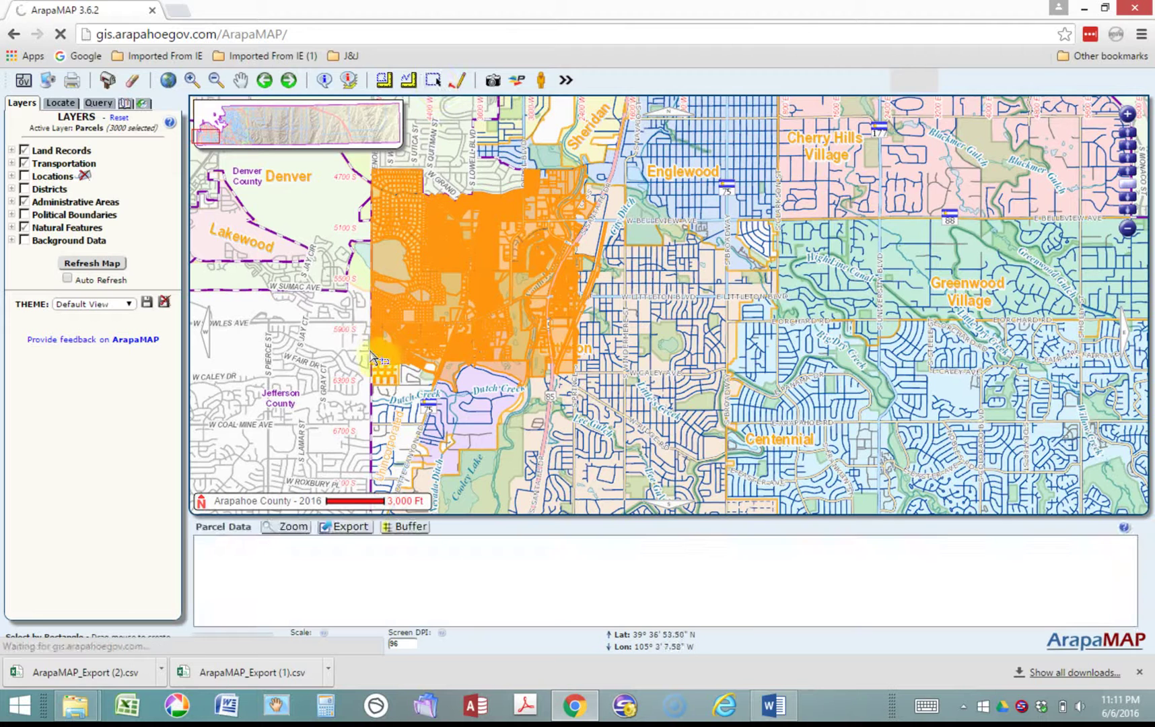
drag(373, 367, 581, 280)
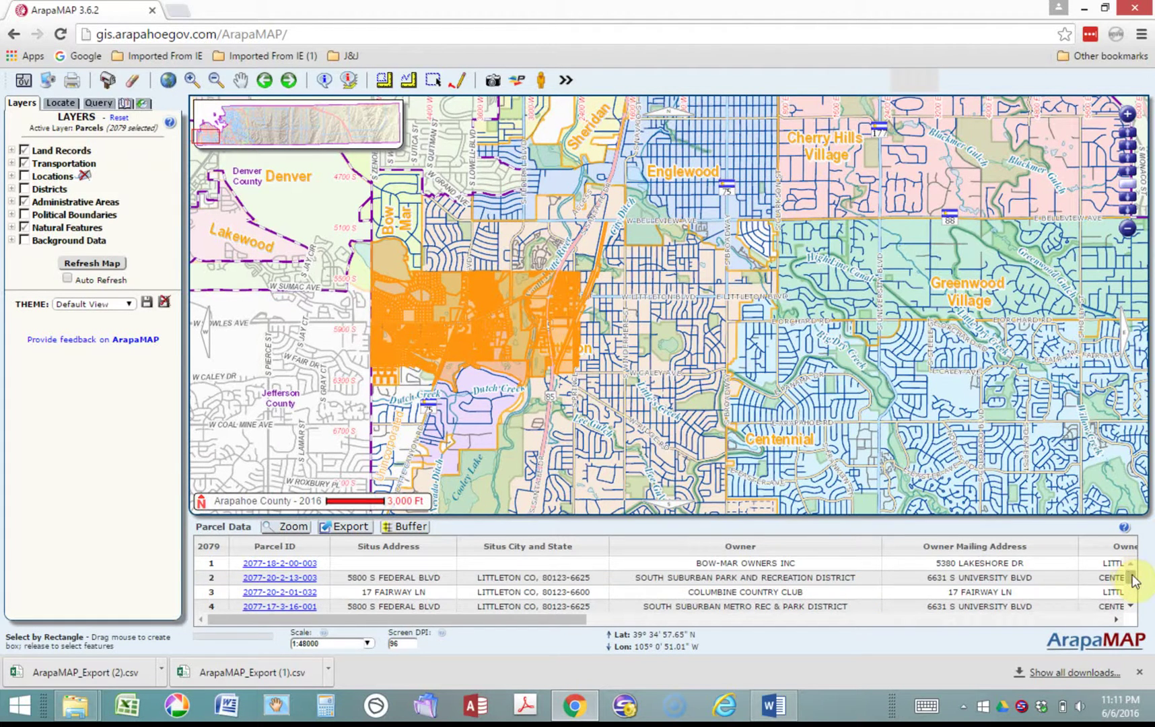
drag(1132, 577, 1133, 600)
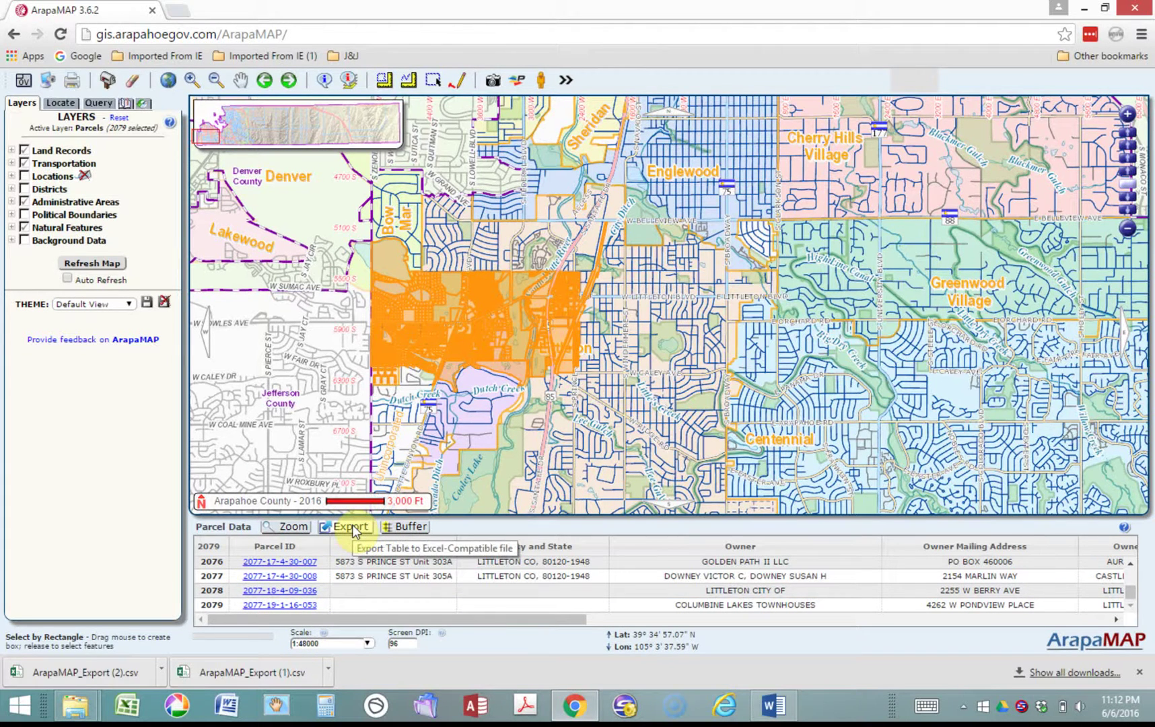
Step: Look in the ARAPAHOE COUNTY - NEW folder inside Dropbox's REBO GATEWAY folder, and close File Explorer
click(254, 676)
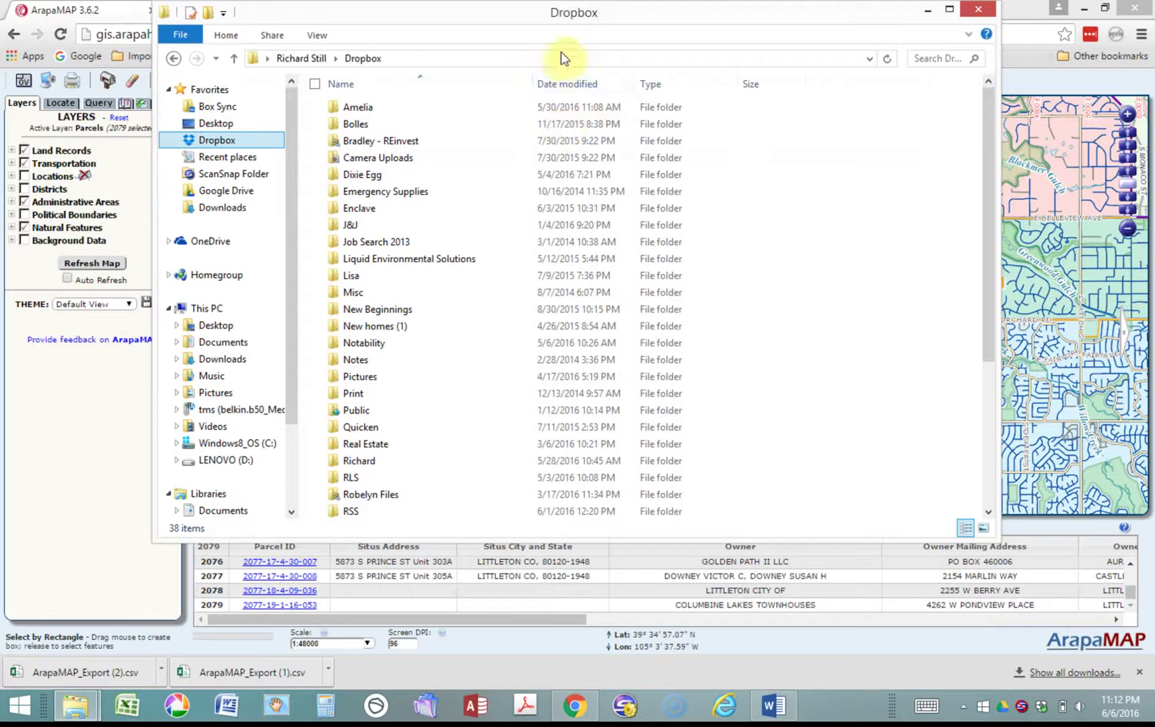
double_click(369, 499)
double_click(377, 175)
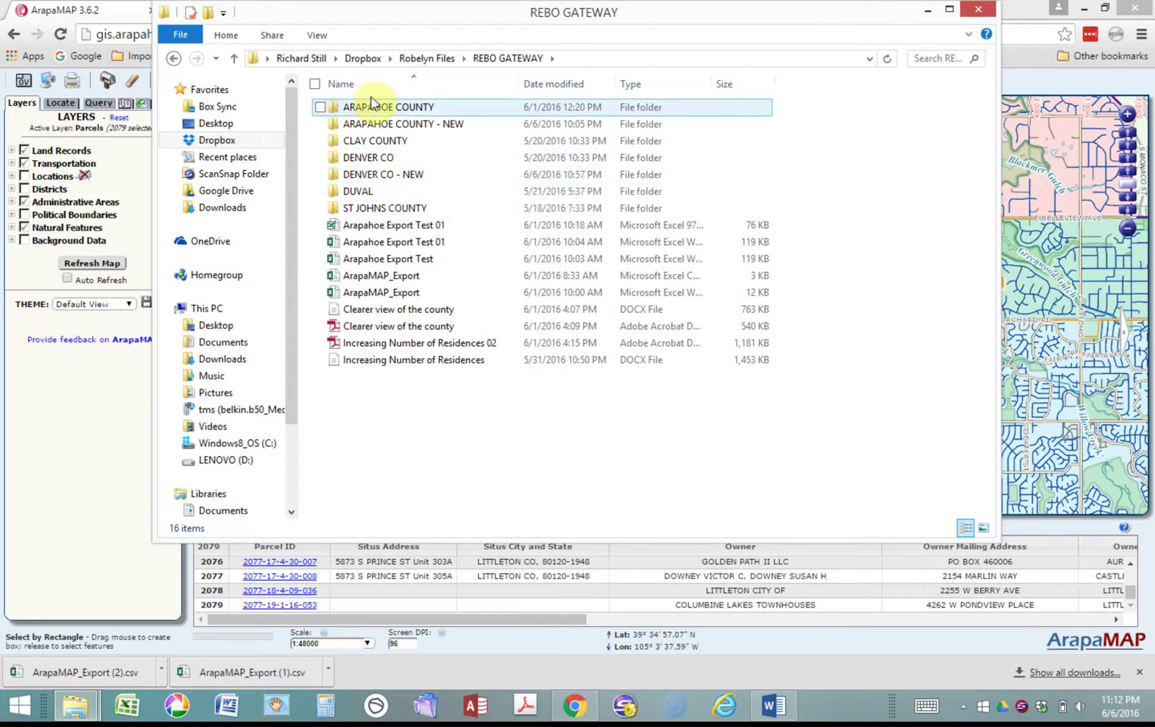
double_click(393, 125)
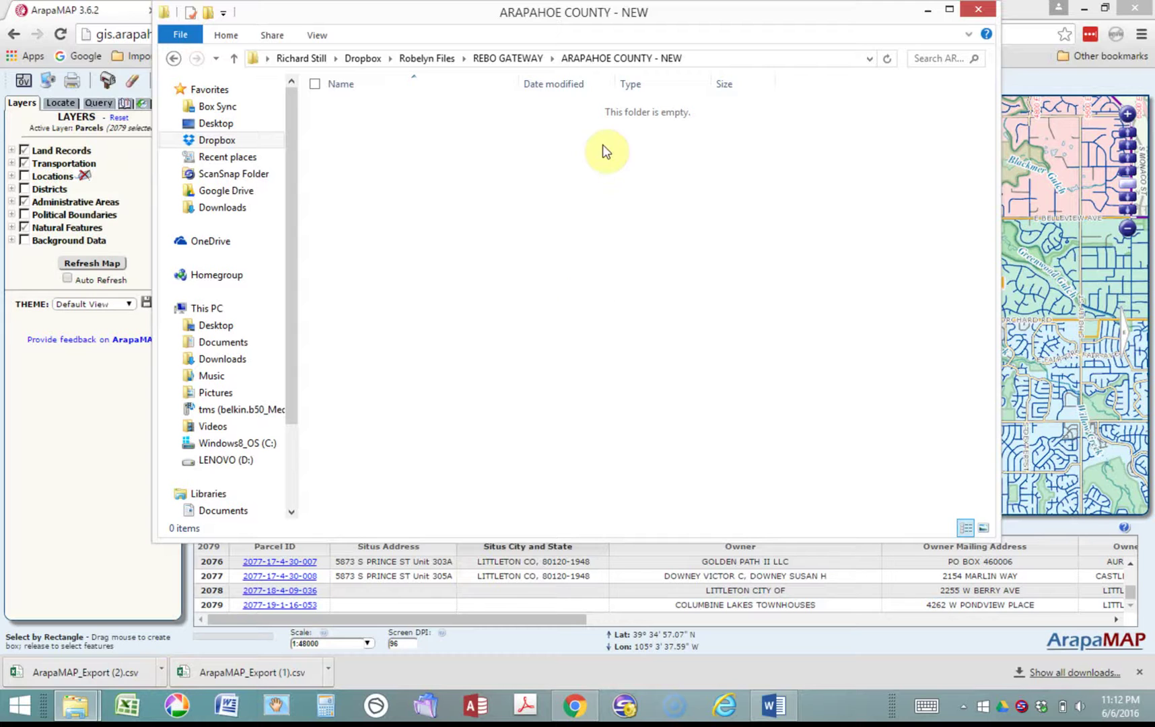
click(978, 12)
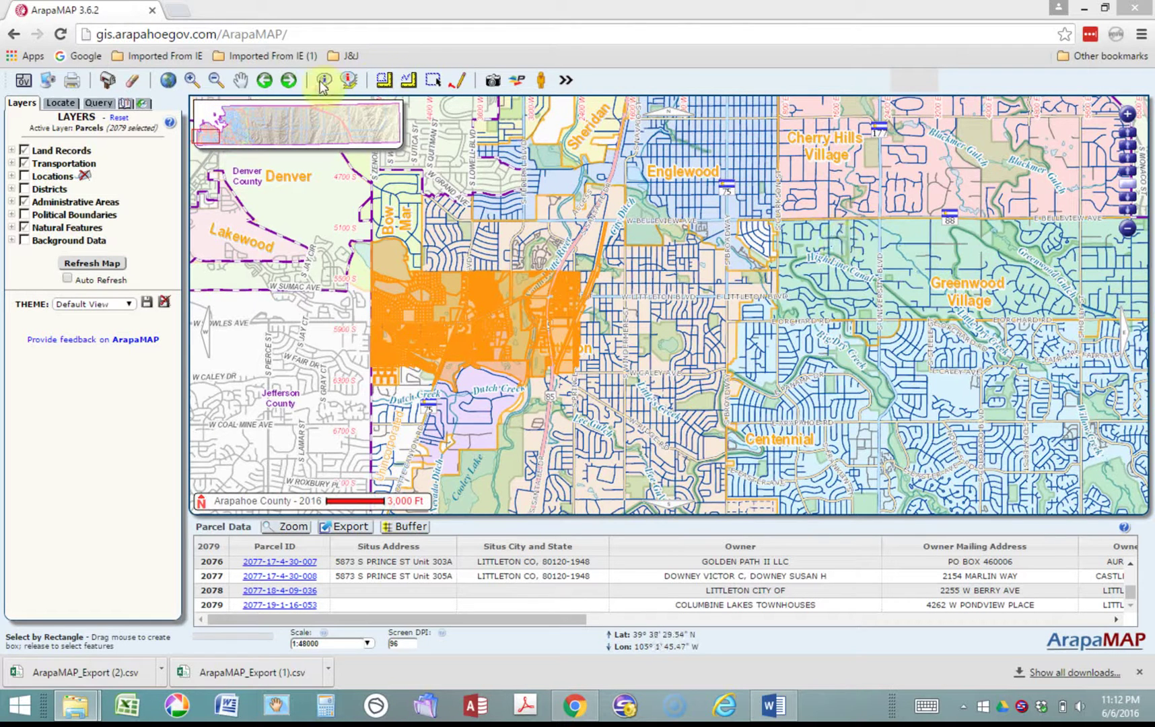
Step: Select by rectangle the isolated Arapahoe County parcels surrounded by Denver, northeast of Cherry Hills Village, and review the parcel list to its end
click(241, 80)
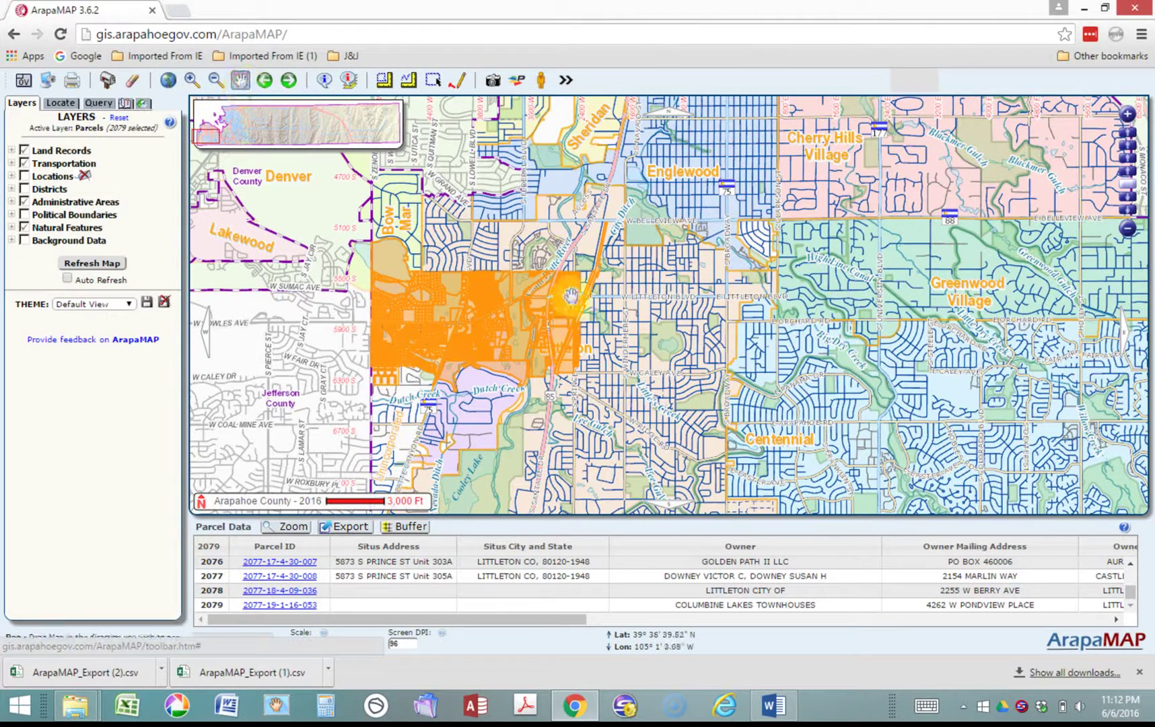
drag(572, 297, 625, 431)
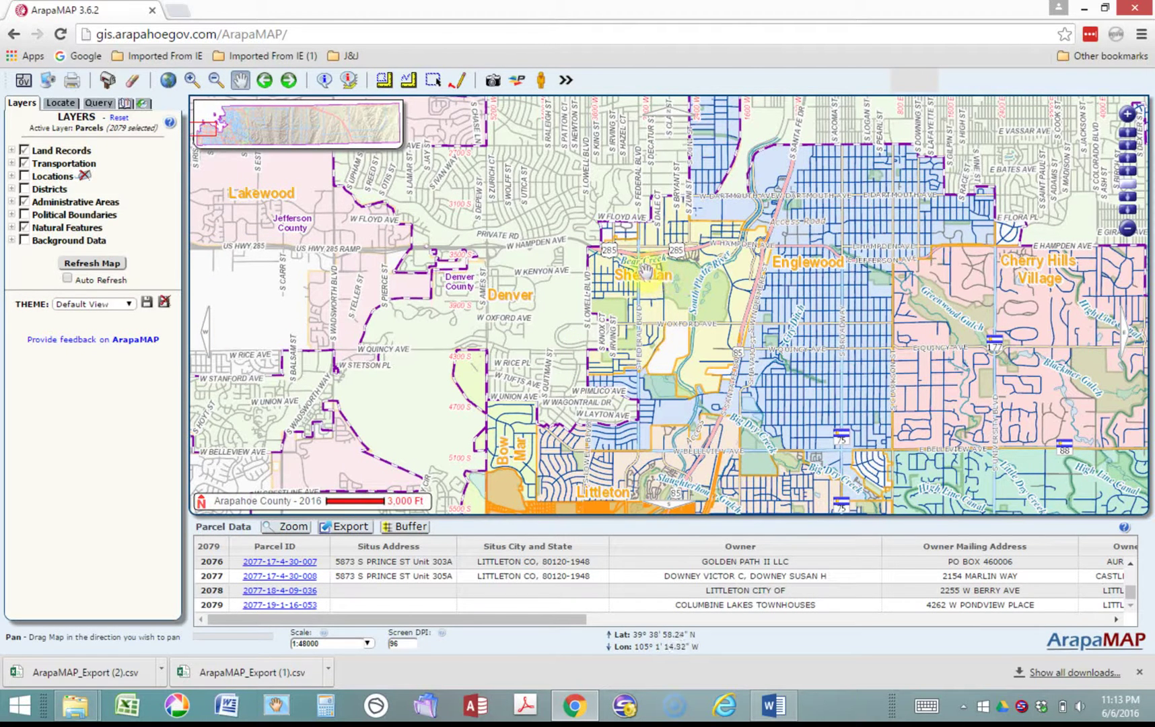
drag(640, 272, 568, 417)
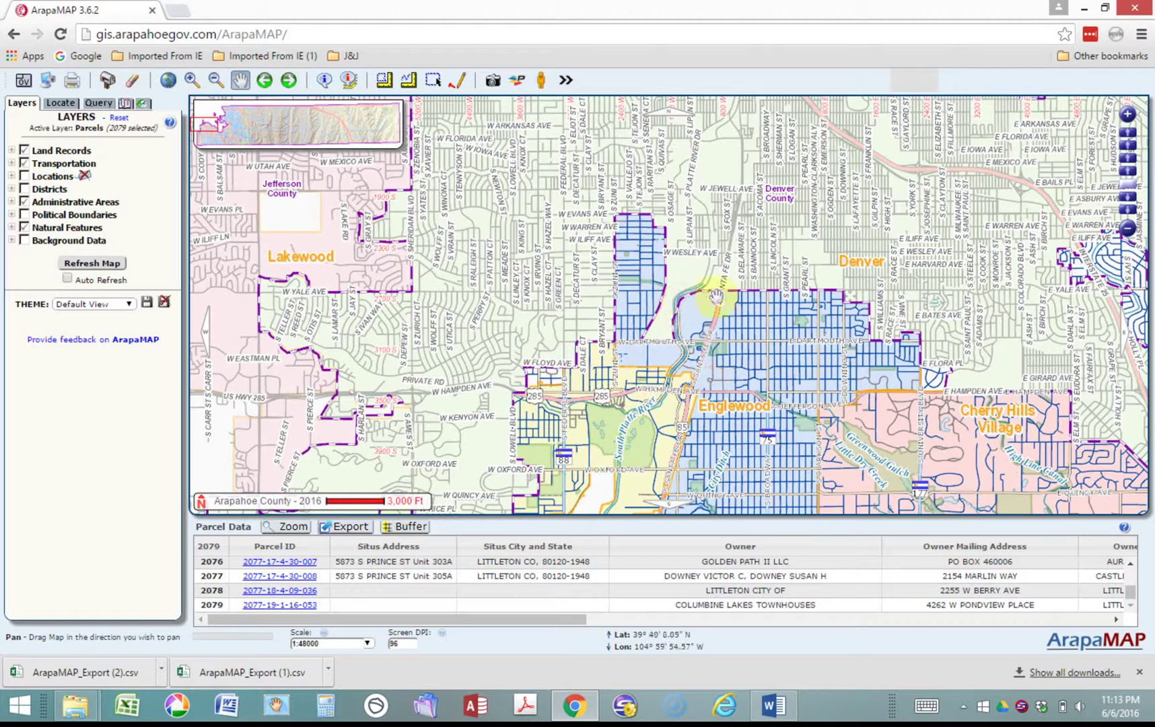
drag(872, 369, 757, 285)
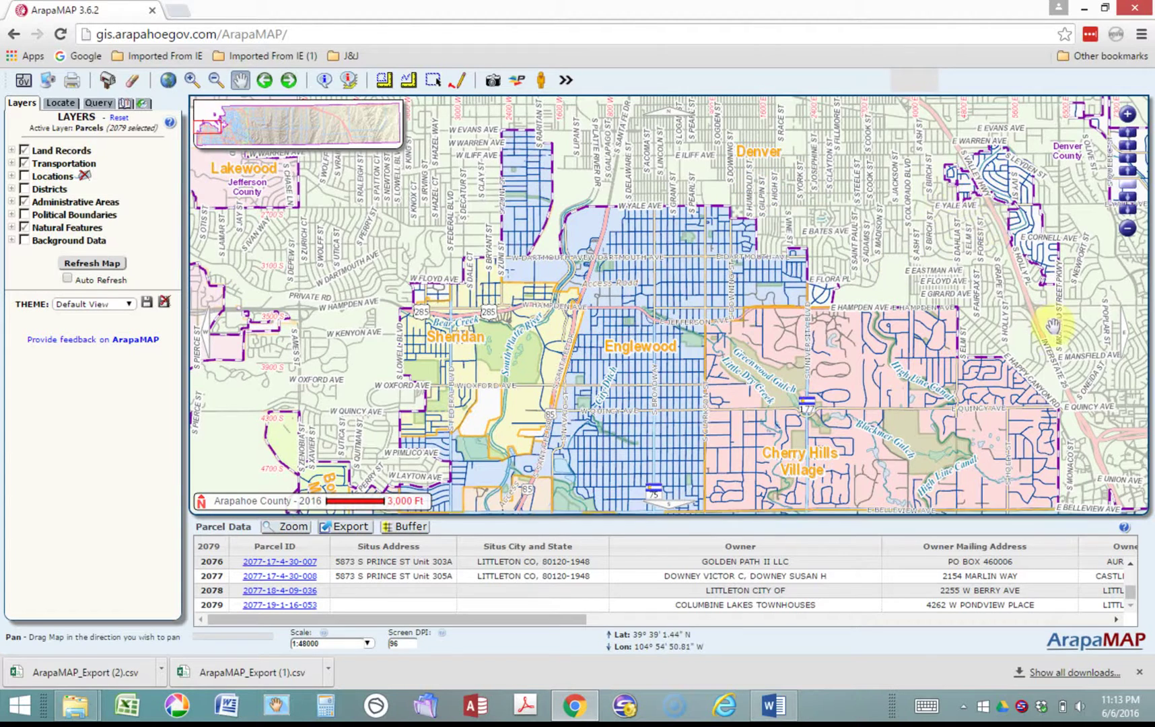
drag(1050, 339, 886, 347)
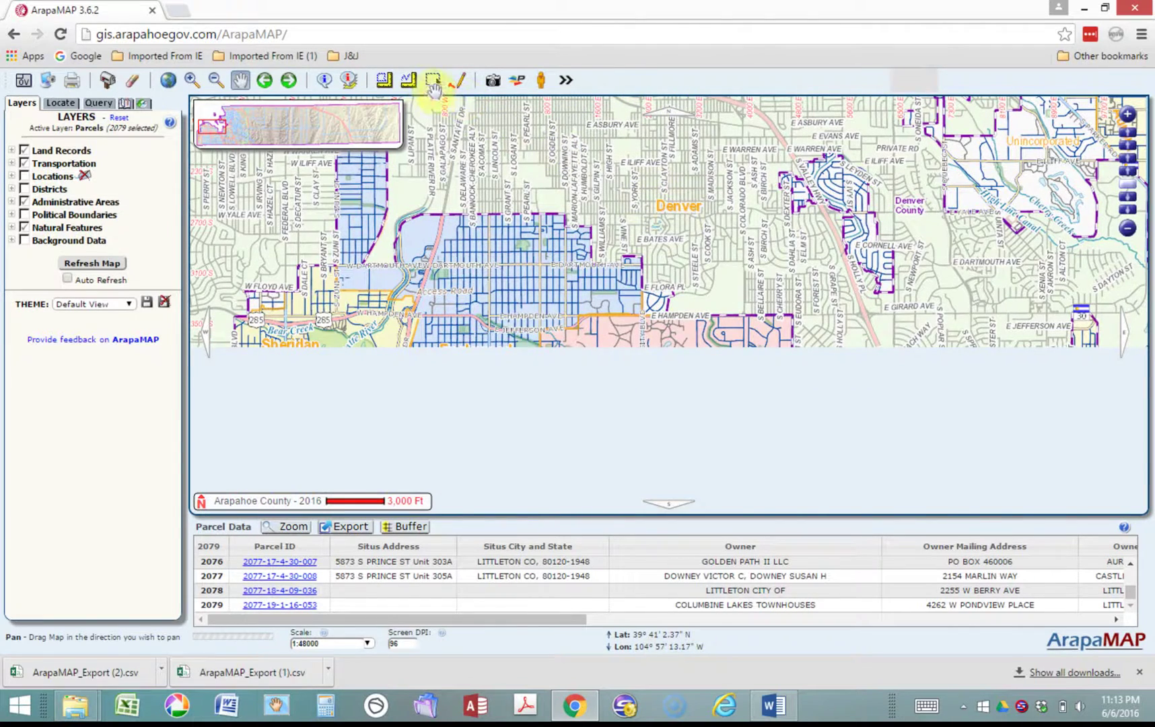
click(433, 85)
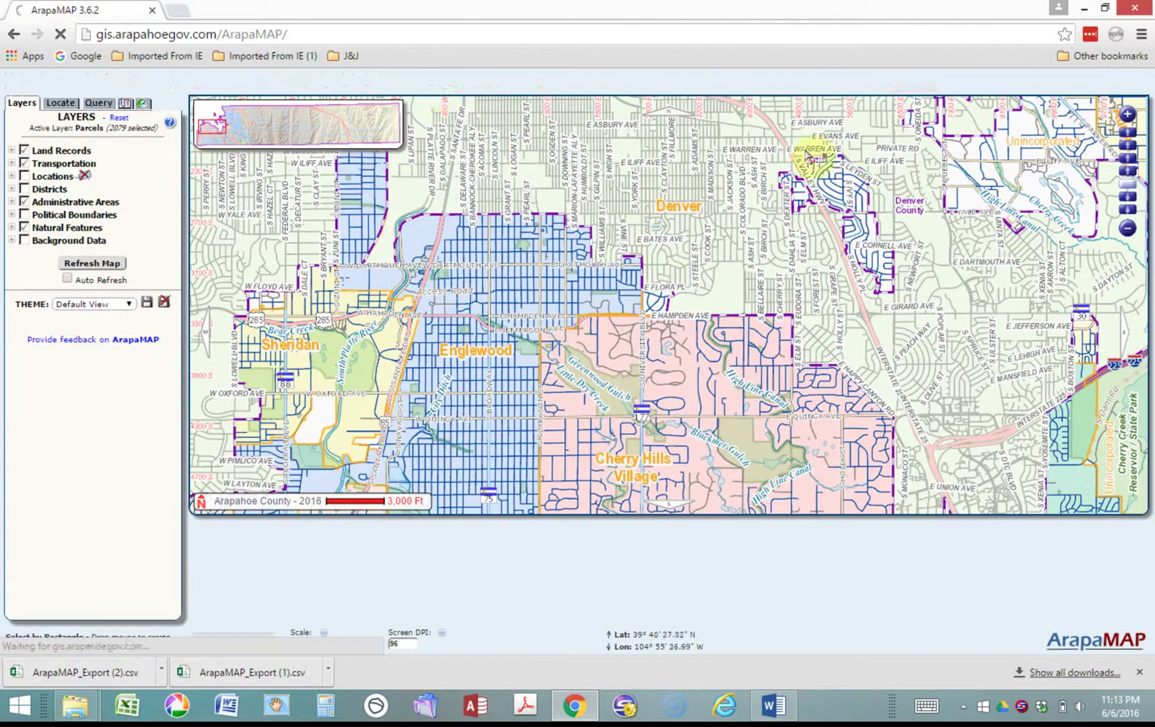
mouse_move(760, 134)
mouse_down()
mouse_move(886, 184)
mouse_move(921, 250)
mouse_move(919, 322)
mouse_up()
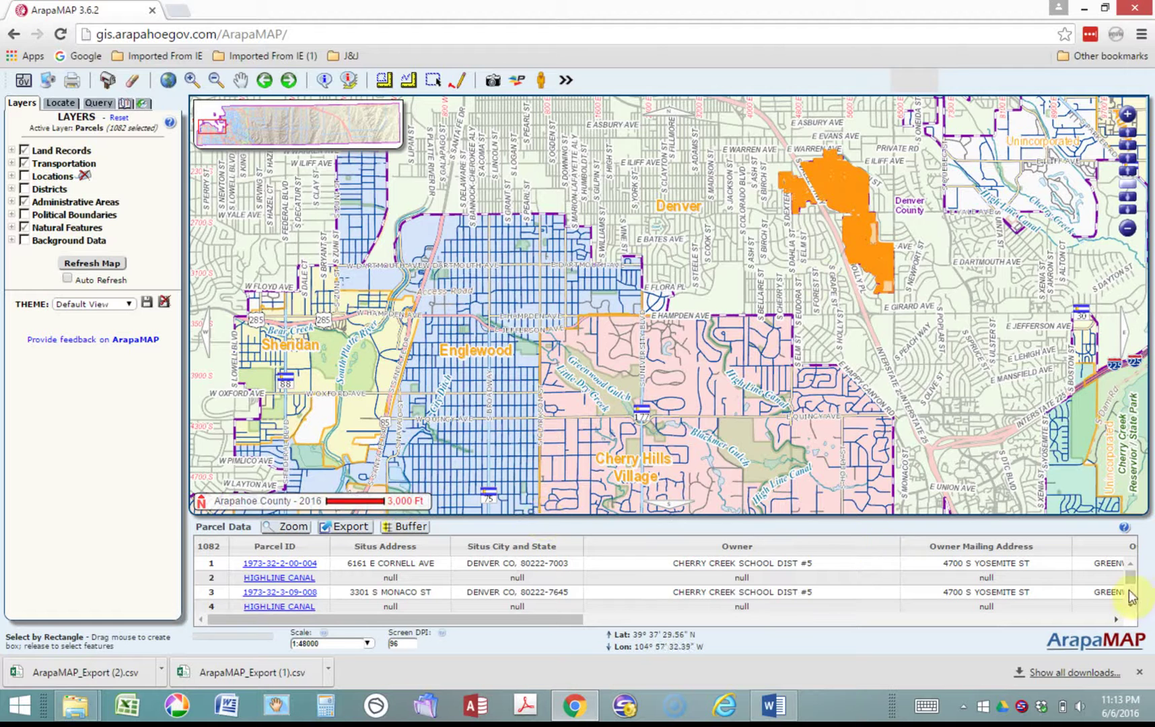
drag(1130, 581, 1129, 589)
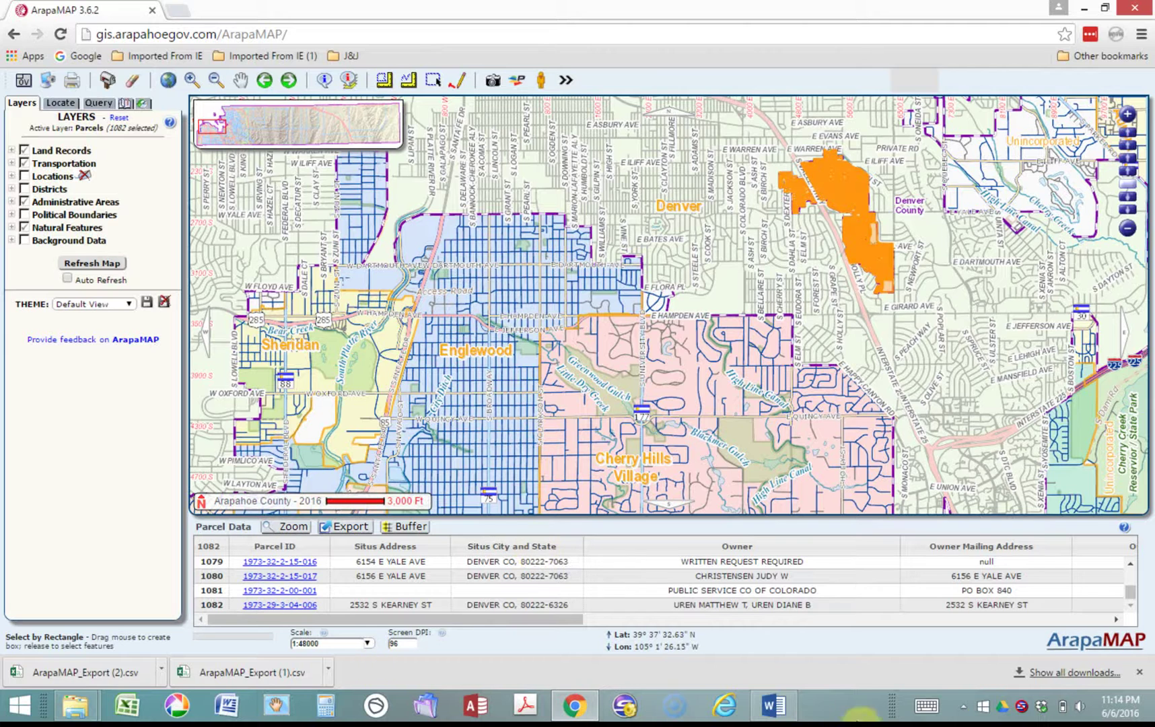
click(964, 707)
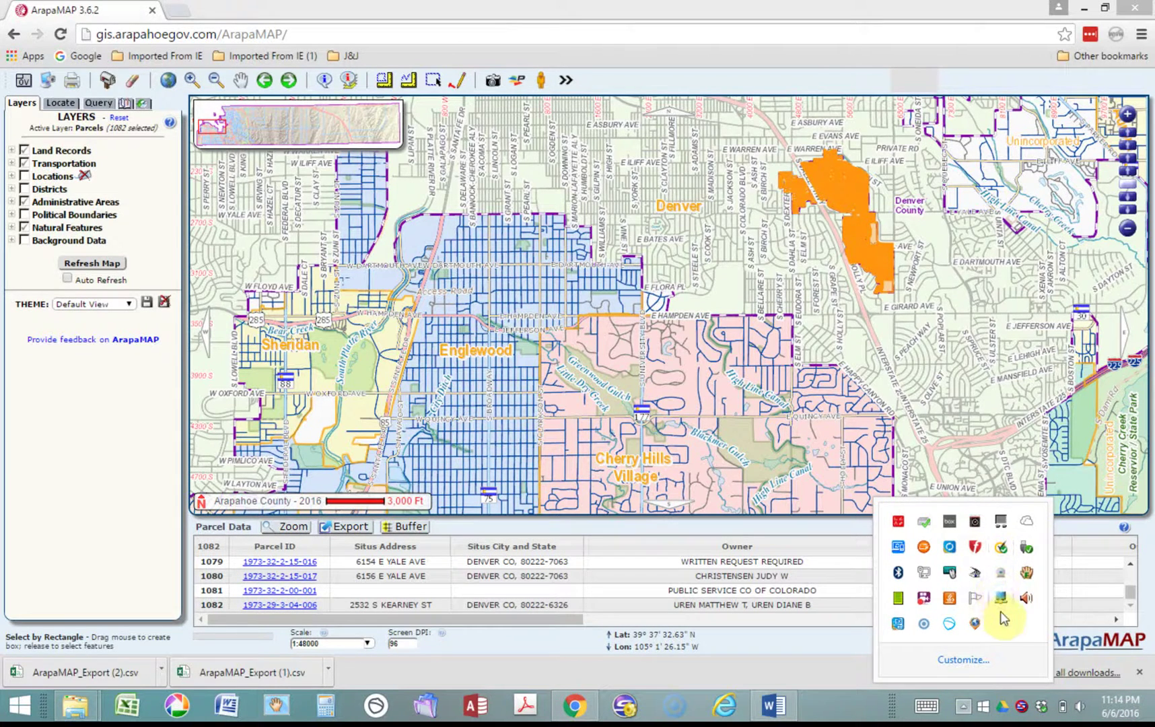
right_click(925, 601)
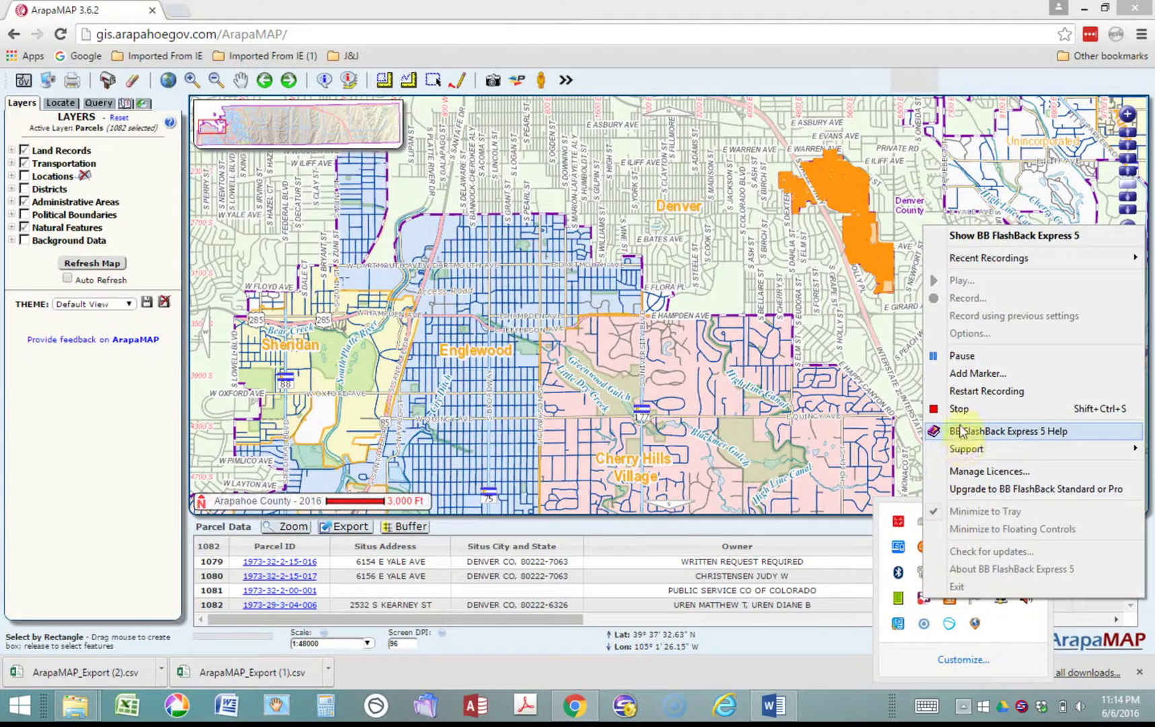